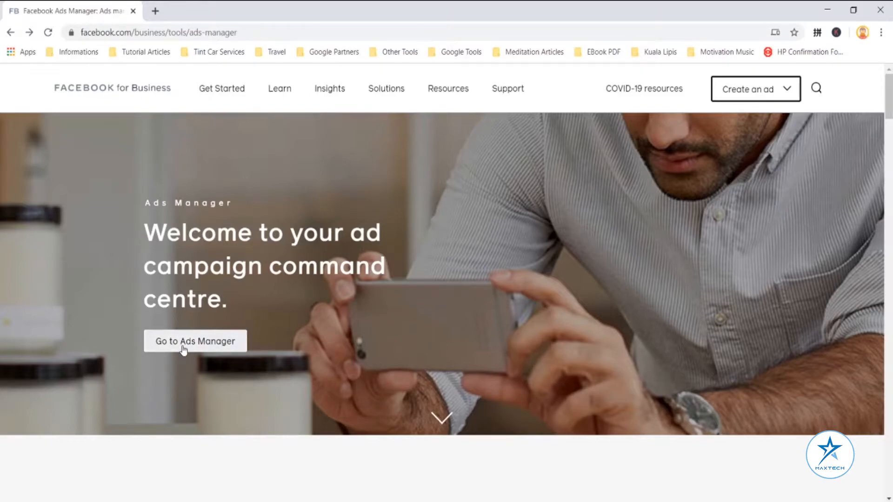
Step: Open Ads Manager's ad accounts list and look at the date range presets, keeping the Lifetime range
left_click(183, 347)
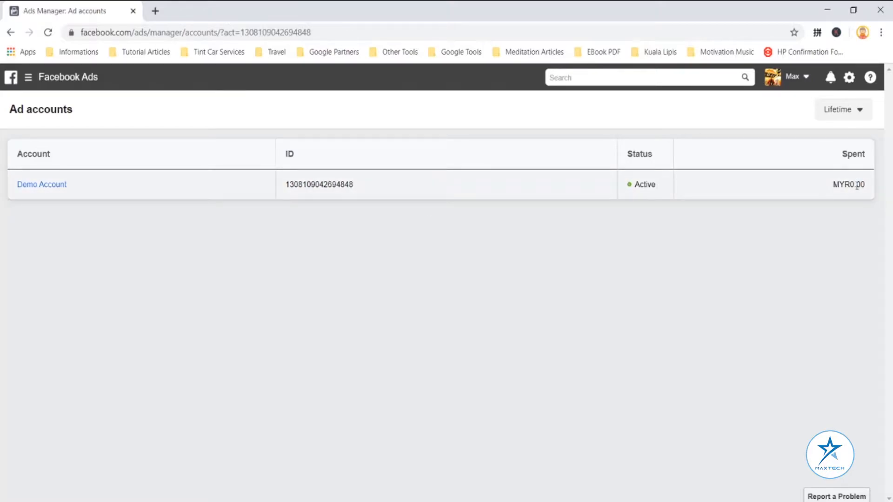
left_click(860, 112)
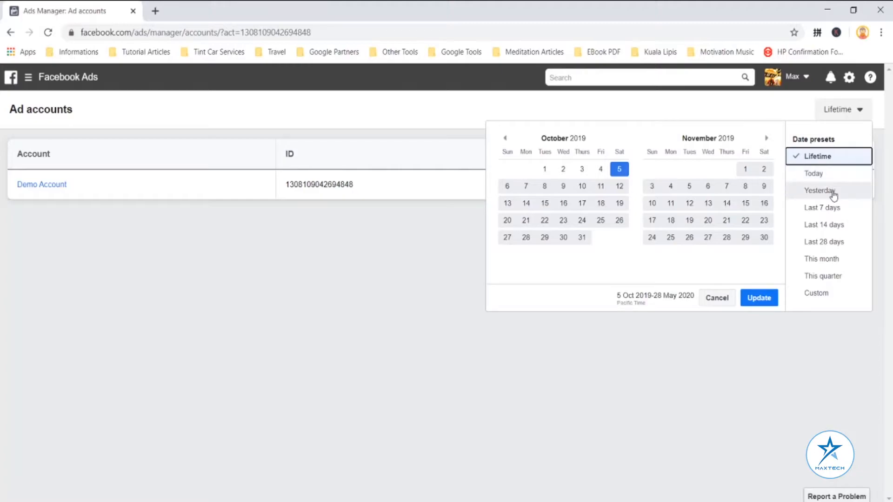
left_click(758, 358)
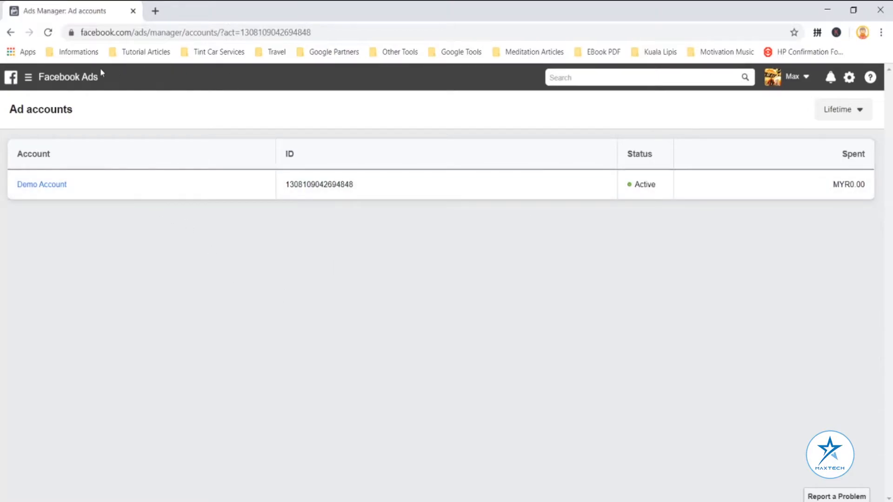
Step: Open the payment settings under Billing and view the form for adding a payment method, leaving without adding one
left_click(28, 79)
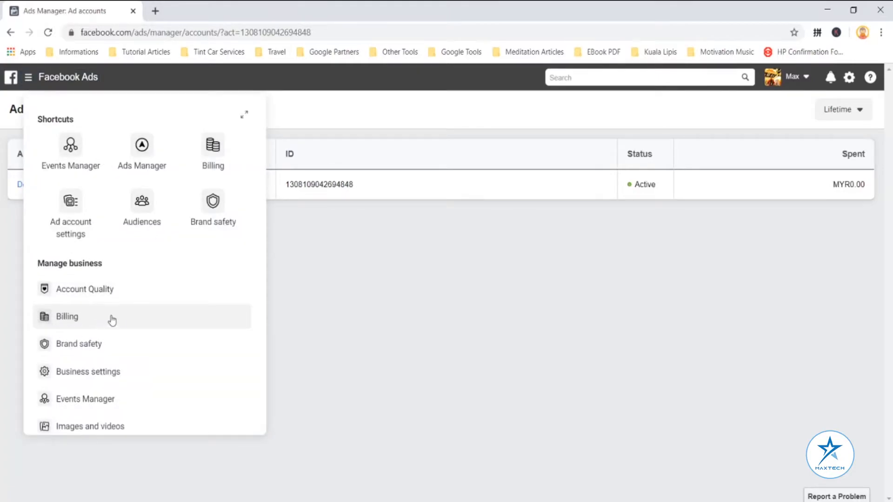
left_click(119, 321)
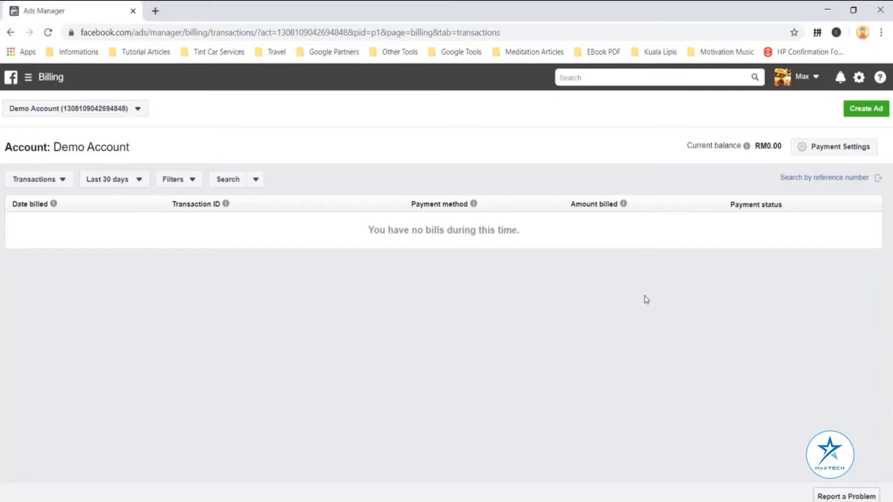
left_click(822, 151)
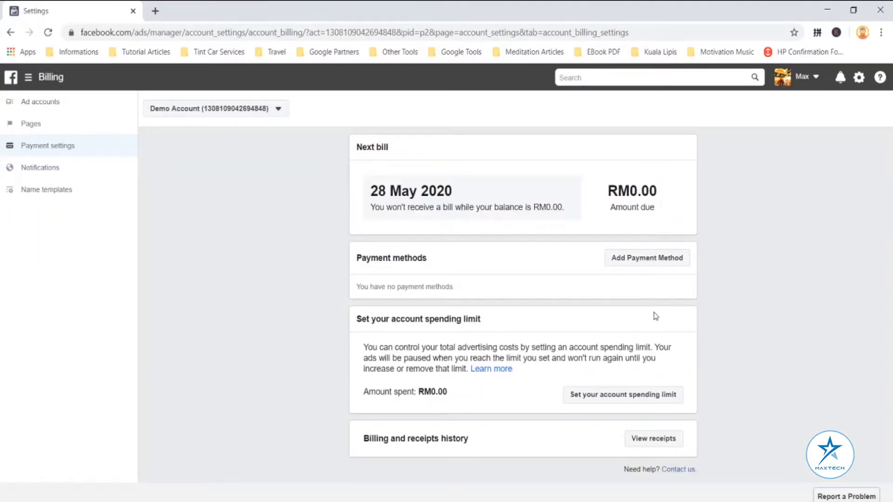
left_click(643, 260)
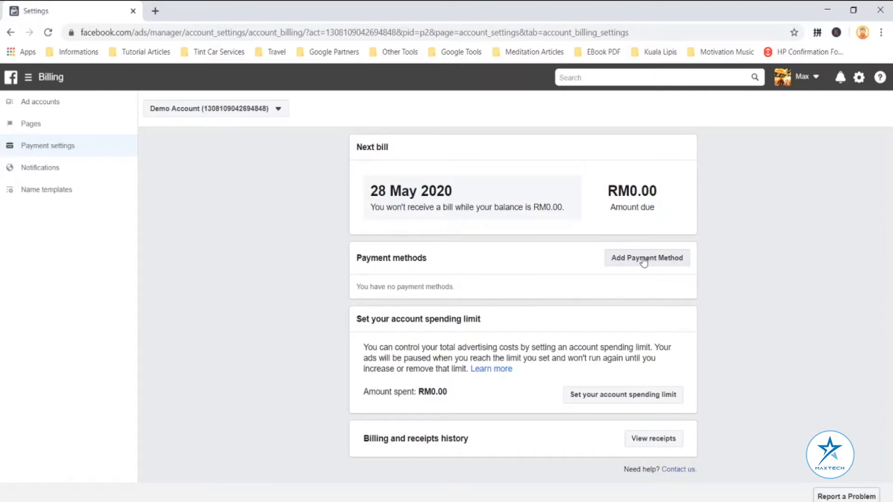
left_click(648, 260)
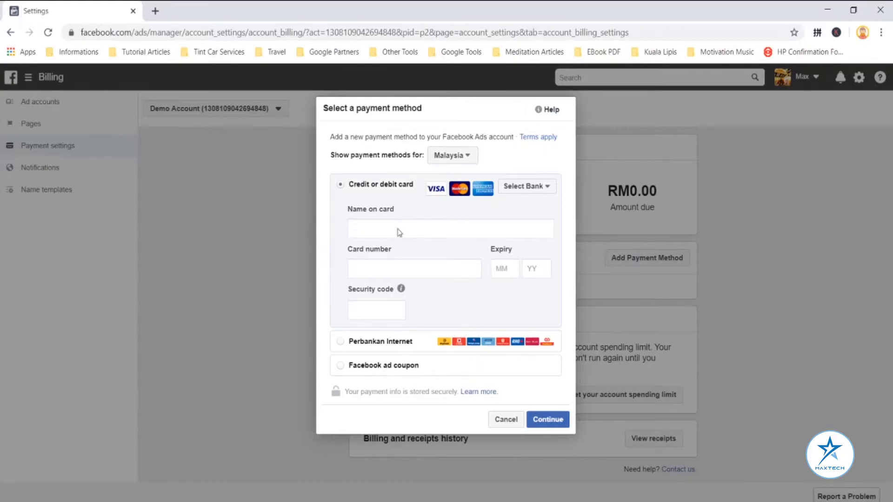
left_click(520, 420)
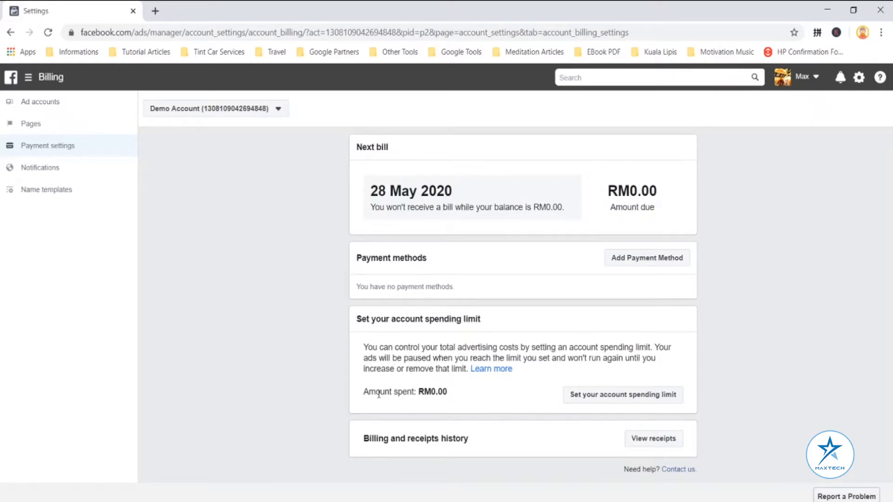
Step: Review the amount spent and the account spending limit dialog without setting a limit
left_click_drag(398, 393, 453, 397)
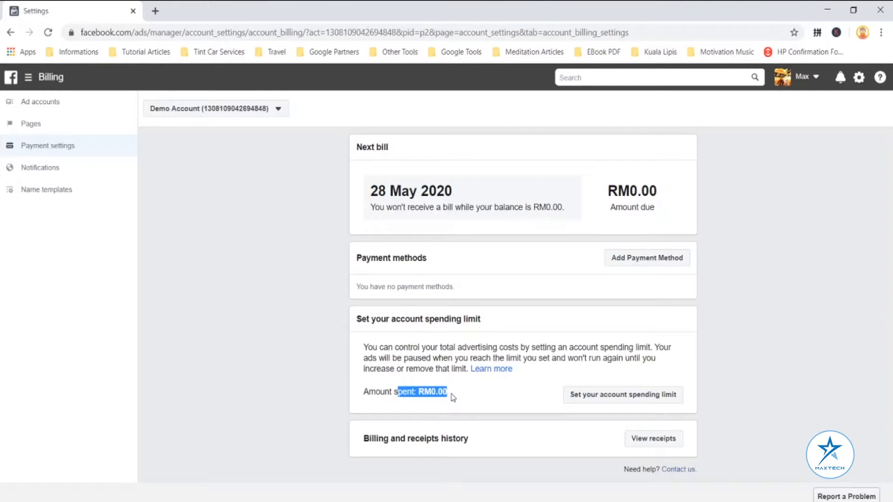
left_click(474, 397)
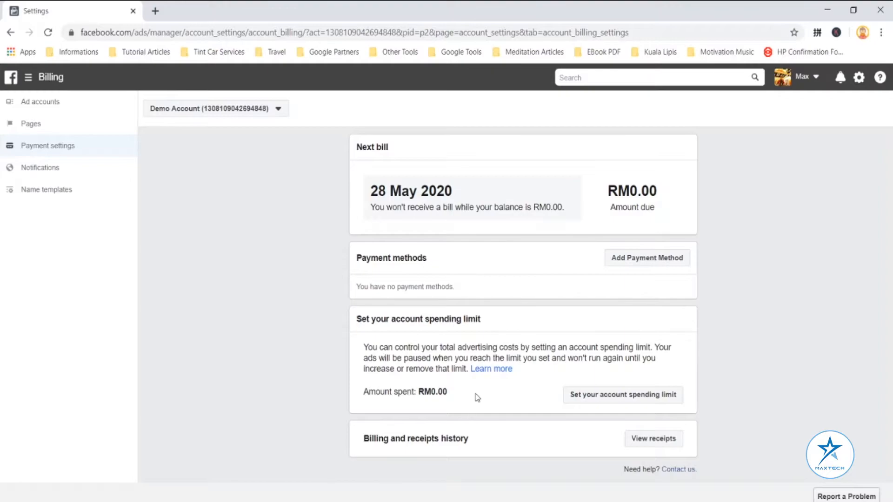
left_click(610, 403)
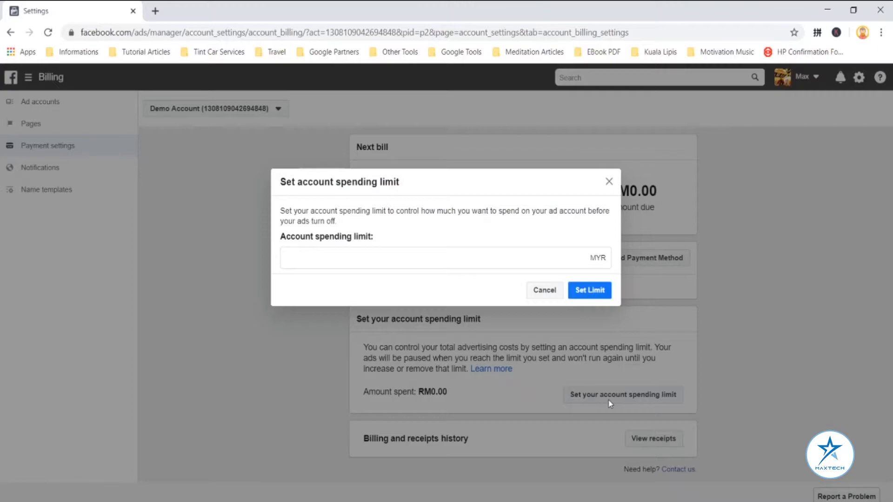
left_click(359, 262)
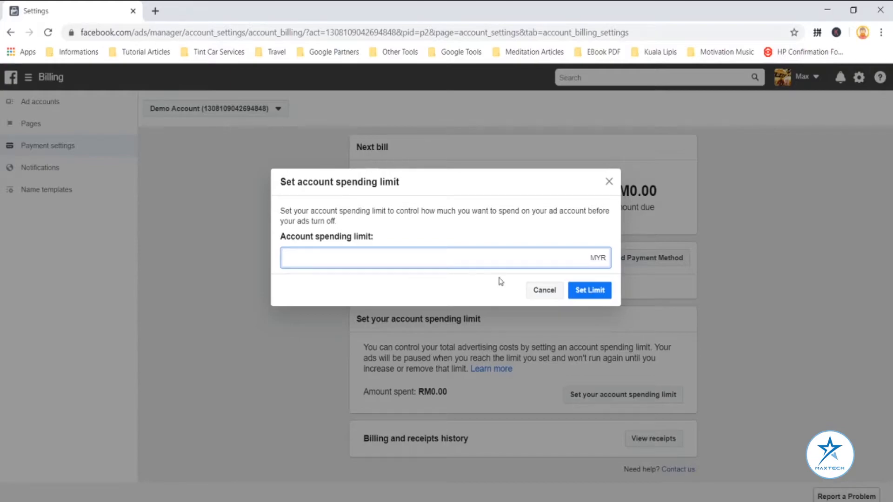
left_click(543, 293)
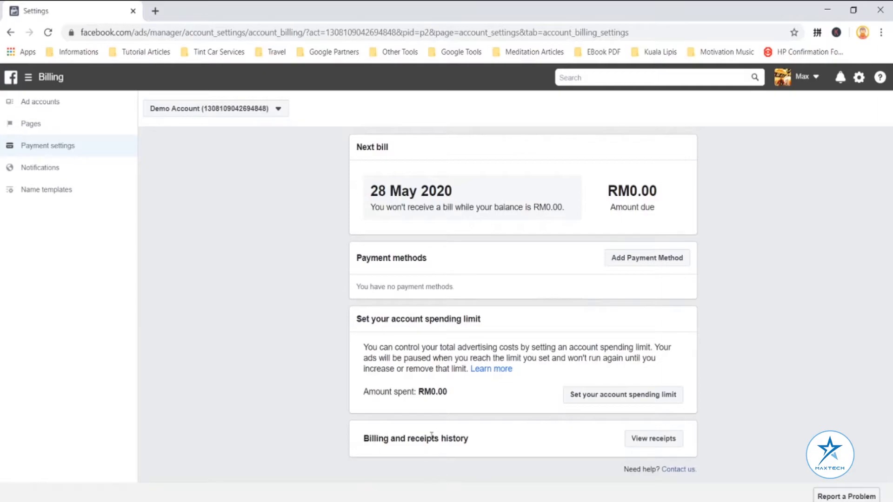
Step: Check the current balance in the billing and receipts history, and open the Events Manager data sources
left_click(672, 445)
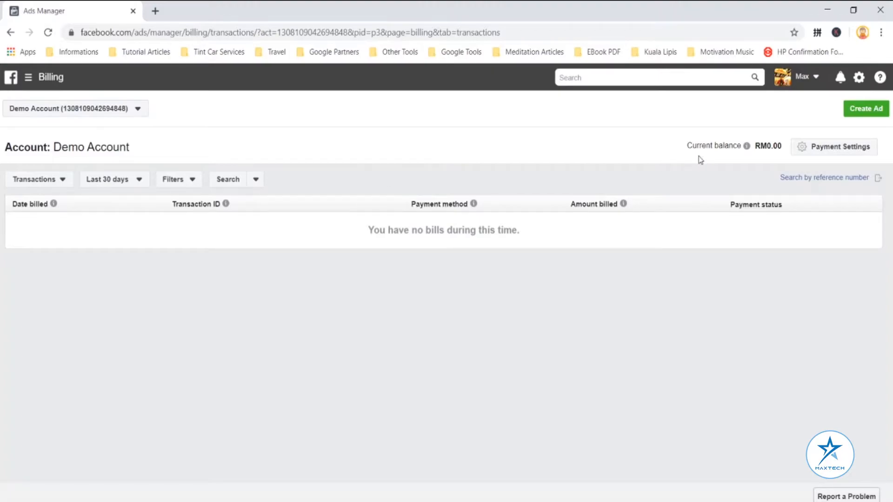
left_click_drag(756, 146, 784, 148)
left_click(35, 82)
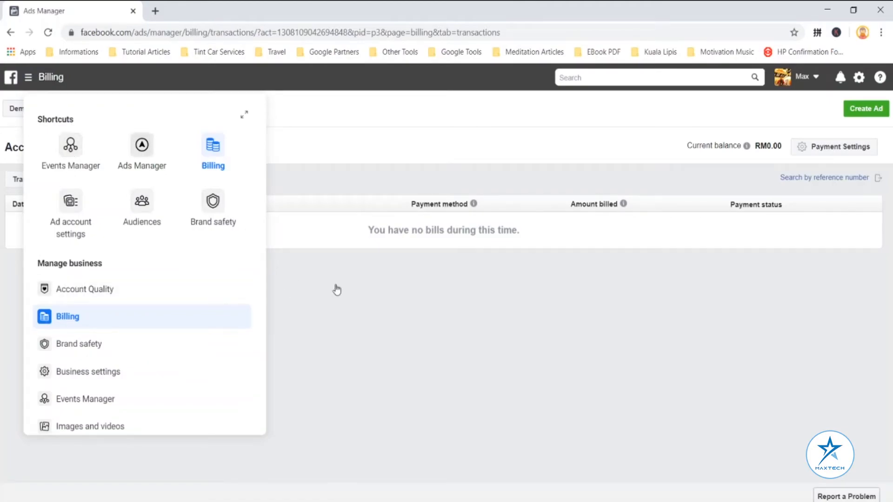
left_click(63, 150)
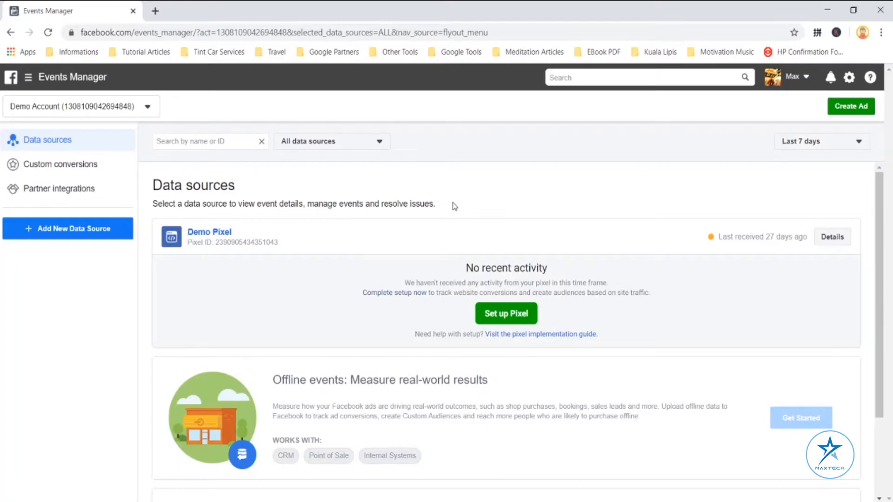
Step: Open Audiences, read the Custom and Lookalike Audience descriptions without creating one, and check the Demo Audience size information
left_click(31, 78)
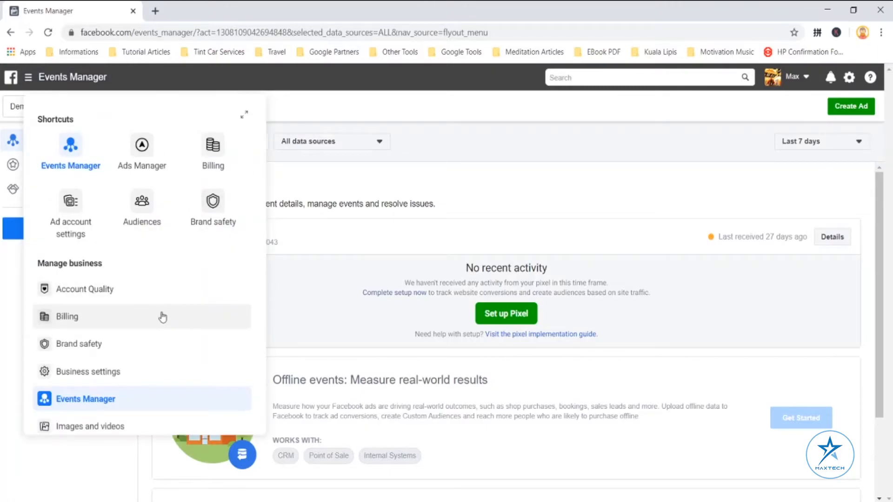
left_click(146, 206)
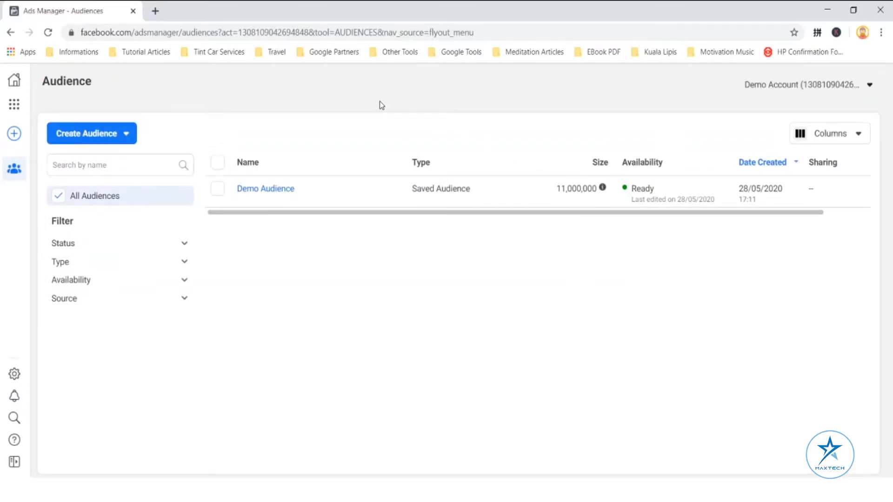
left_click(58, 195)
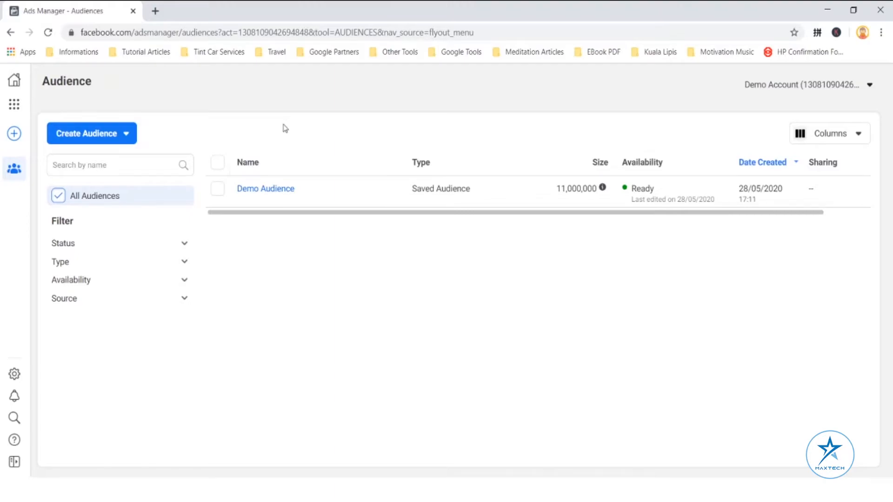
left_click(126, 135)
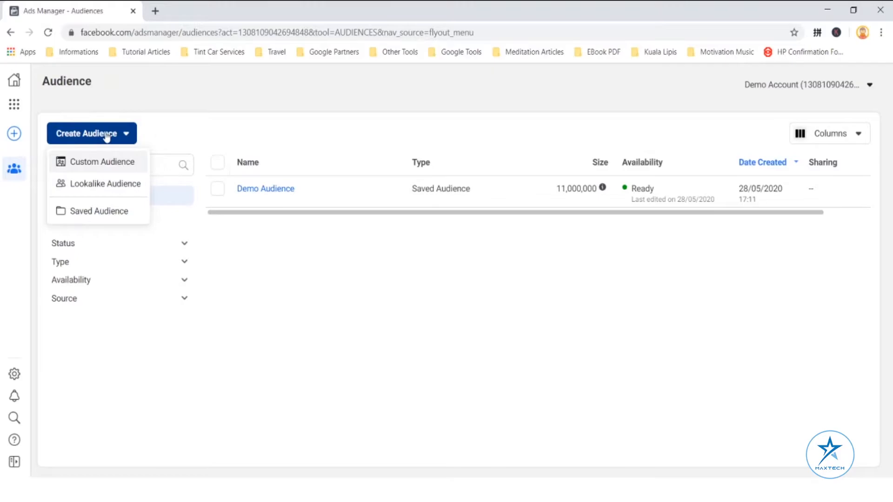
mouse_move(114, 163)
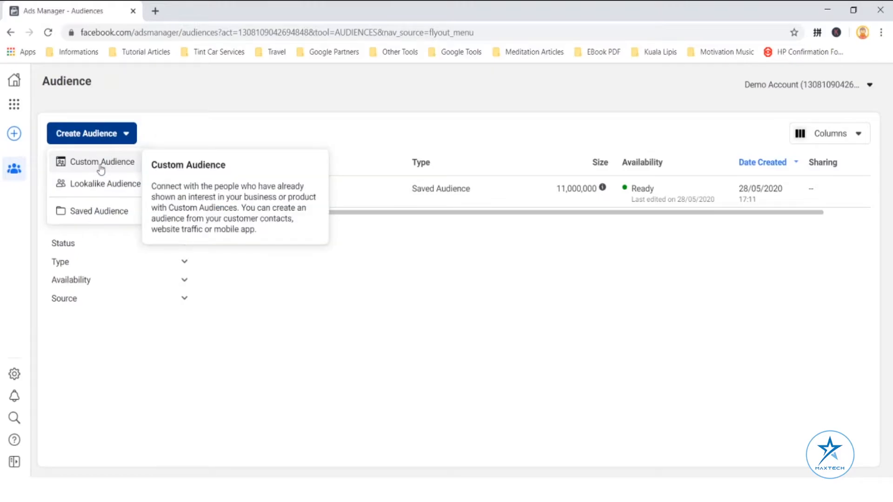
mouse_move(117, 188)
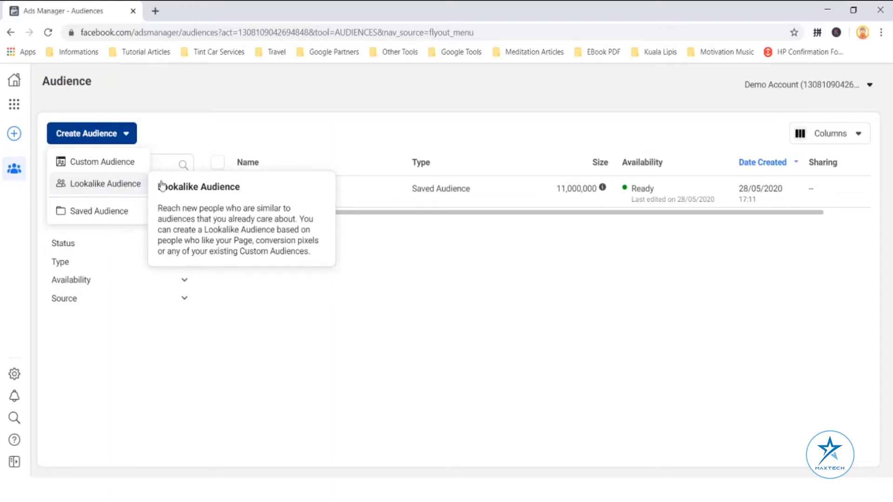
left_click(249, 119)
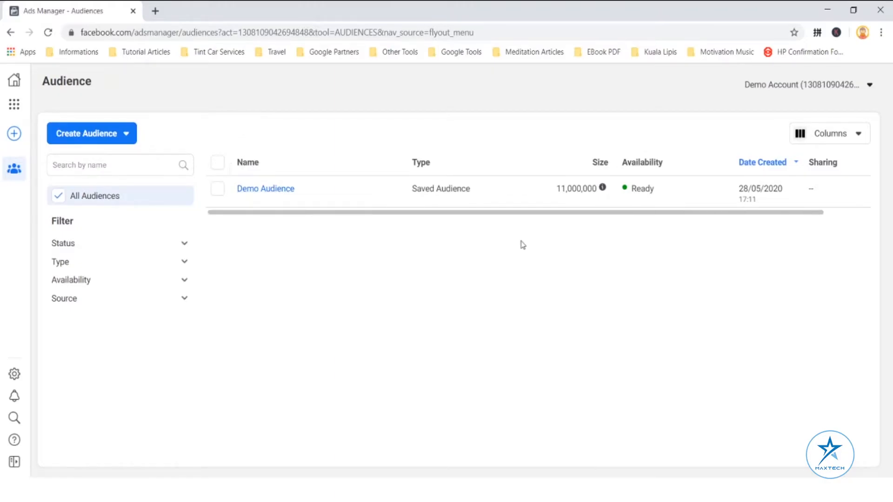
mouse_move(604, 189)
Step: Open the ad account settings and look through the account setup form, from the account name down to the deactivation option
left_click(17, 108)
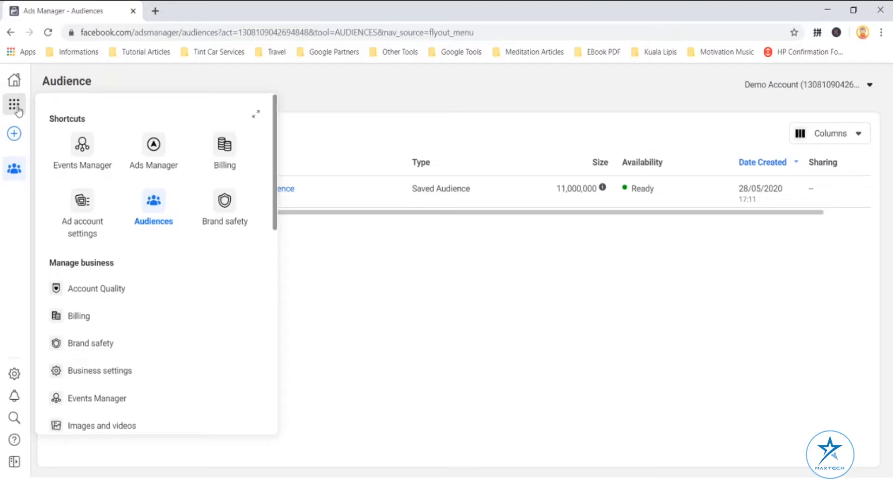
left_click(80, 208)
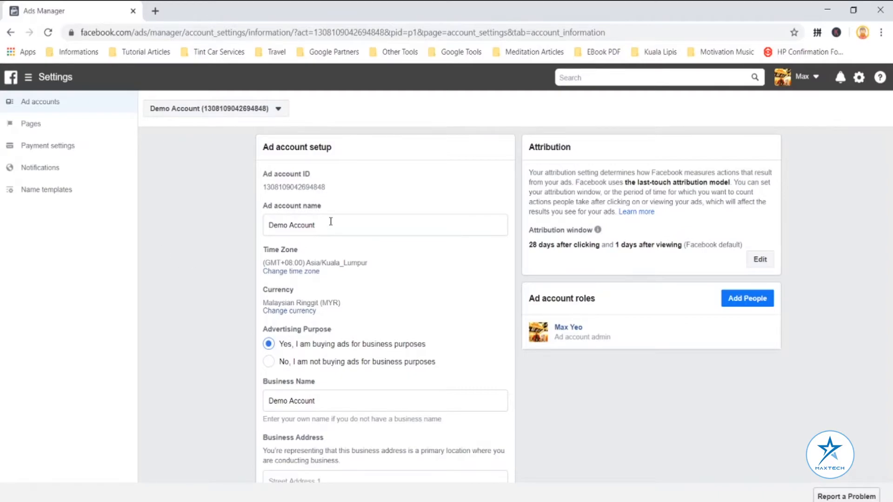
left_click_drag(330, 222, 165, 221)
left_click(165, 222)
scroll(328, 251, "down", 8)
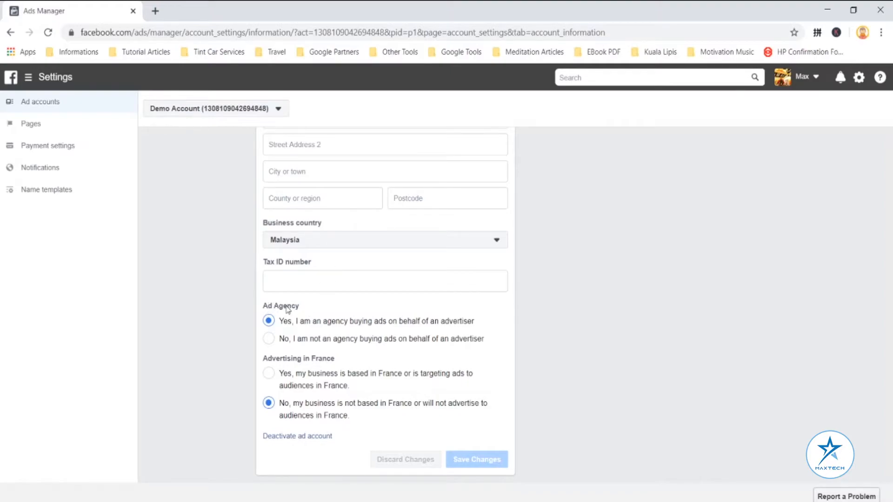
scroll(496, 413, "up", 8)
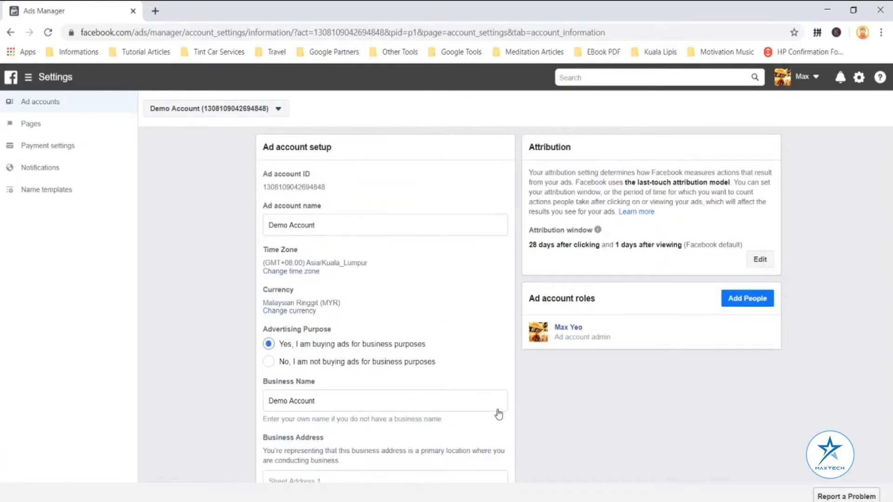
scroll(499, 414, "down", 8)
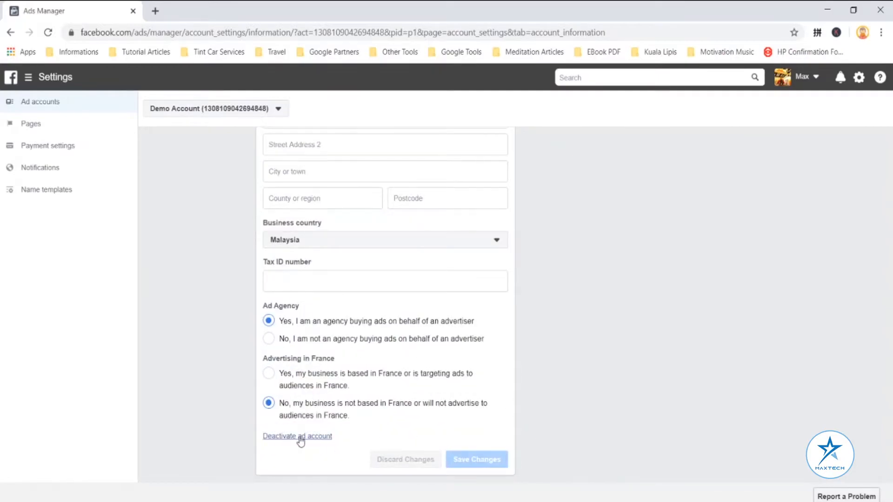
scroll(439, 452, "up", 8)
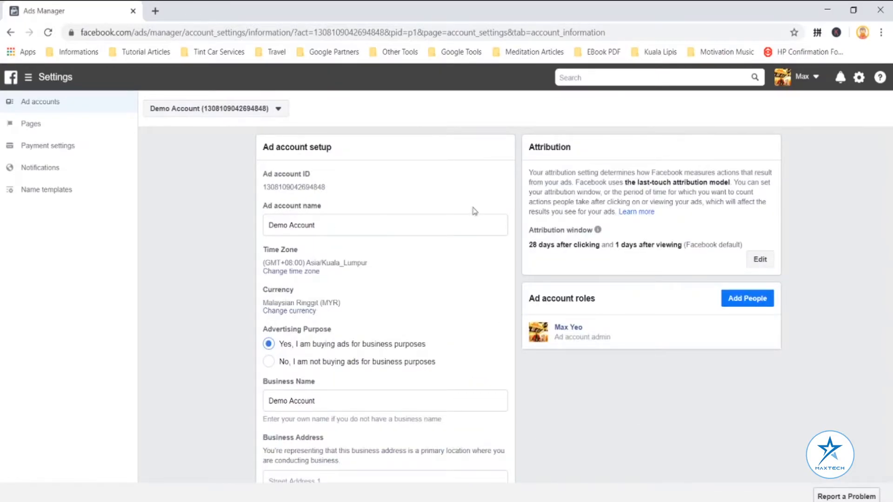
Step: Open the Demo Account's campaigns in Ads Manager and start creating a new campaign
left_click(46, 82)
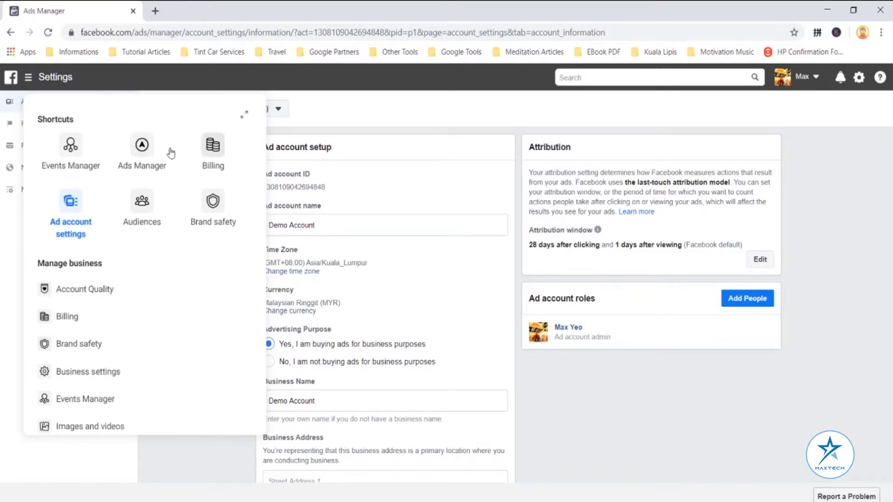
left_click(142, 160)
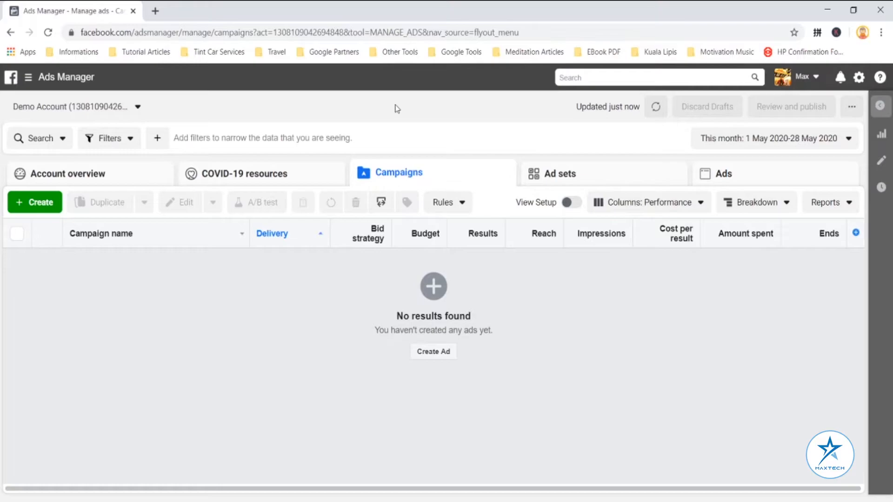
left_click(49, 204)
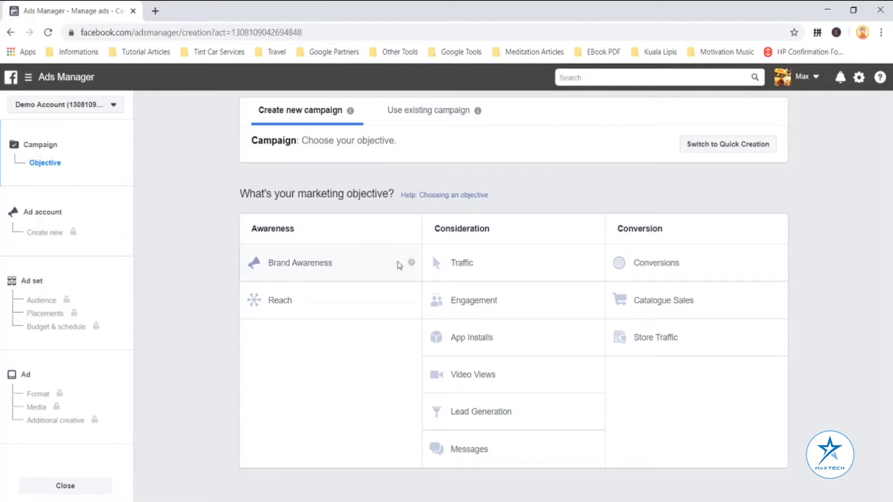
Step: Read the descriptions of the Brand Awareness, Reach and Lead Generation marketing objectives
mouse_move(412, 263)
mouse_move(416, 302)
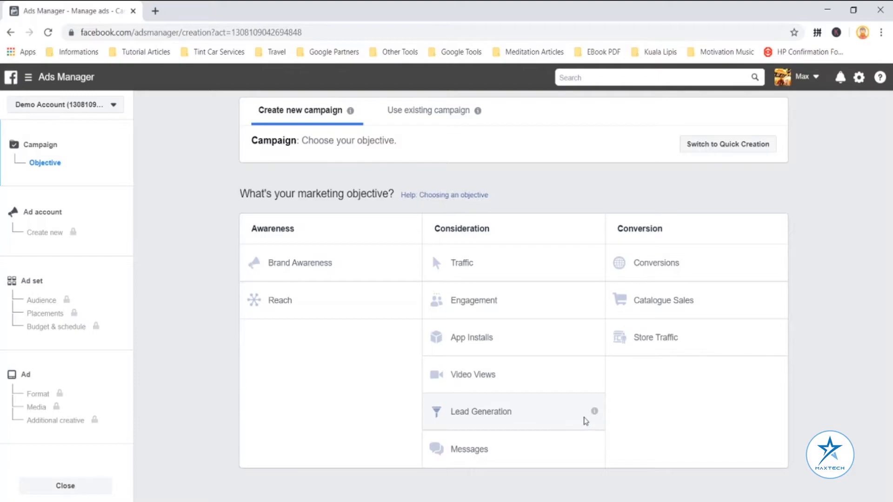
mouse_move(595, 412)
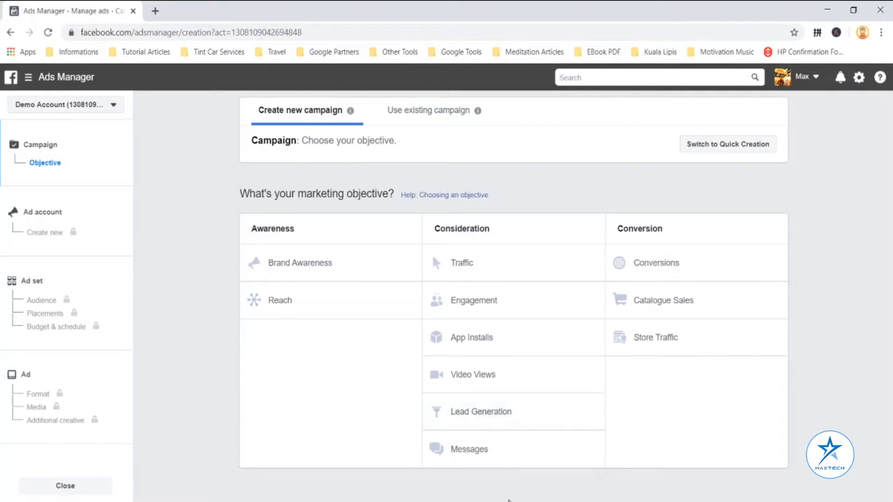
Step: Turn on the A/B test for the Traffic campaign to view its variable setting, and turn it off again
mouse_move(595, 450)
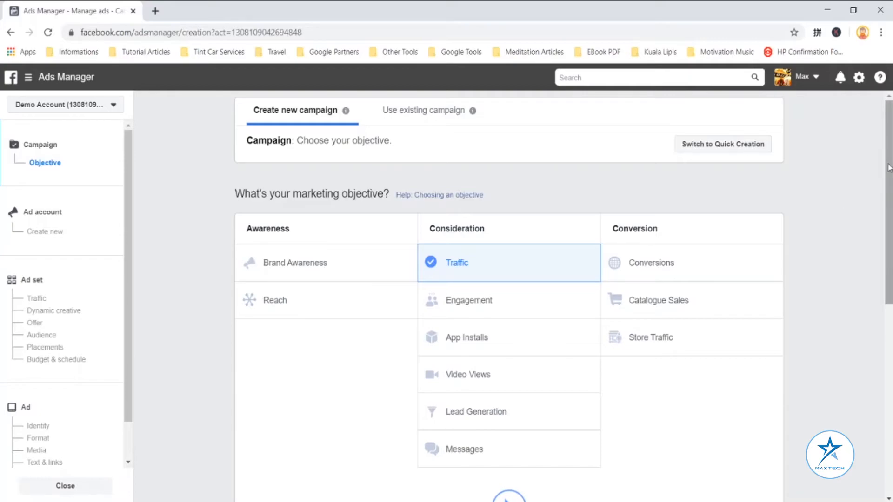
left_click_drag(888, 168, 888, 408)
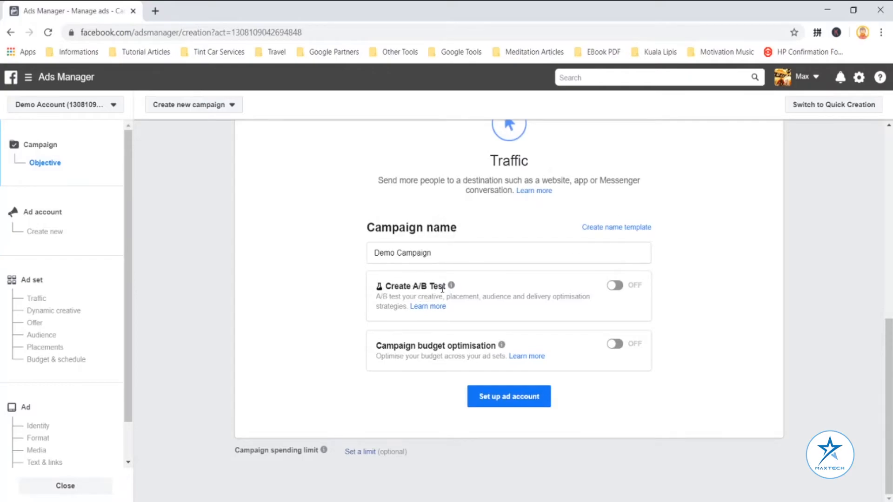
left_click(622, 289)
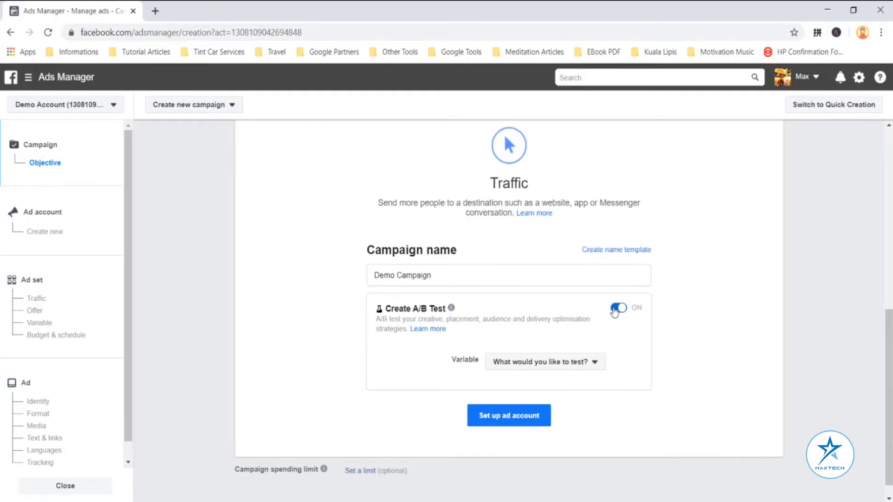
left_click(615, 309)
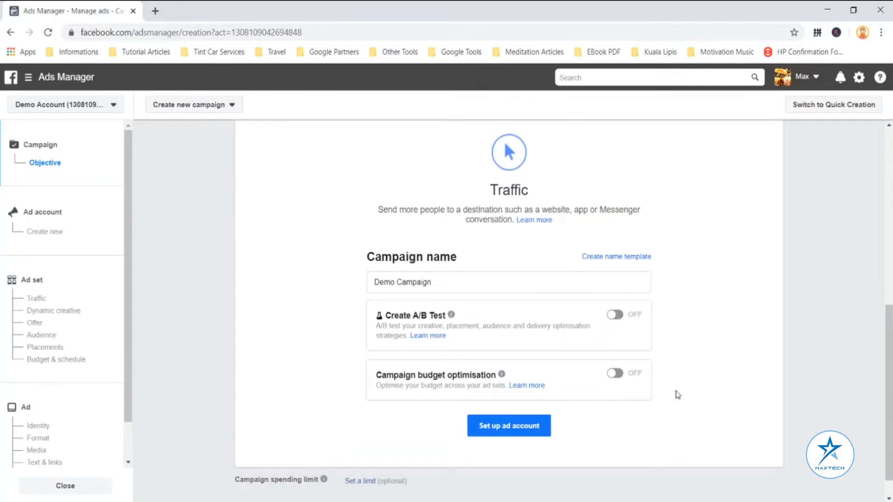
Step: Turn on campaign budget optimisation for Demo Campaign and look over its budget settings
mouse_move(504, 380)
left_click(619, 375)
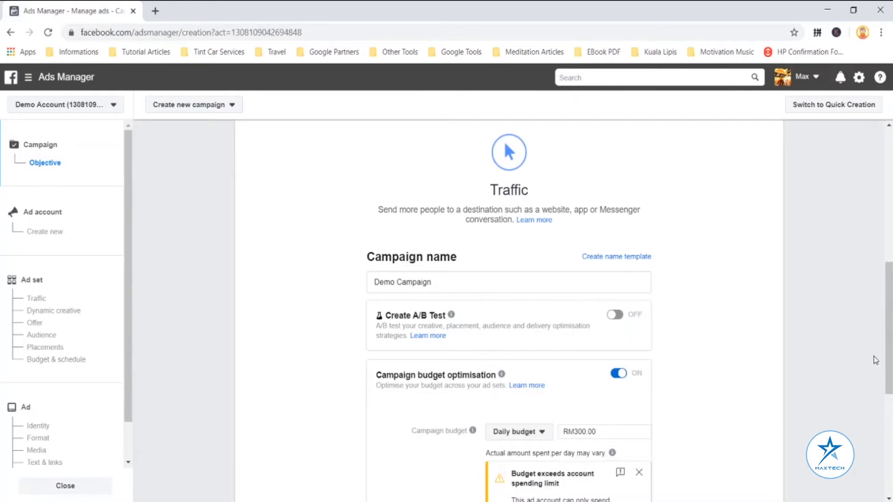
scroll(557, 271, "down", 7)
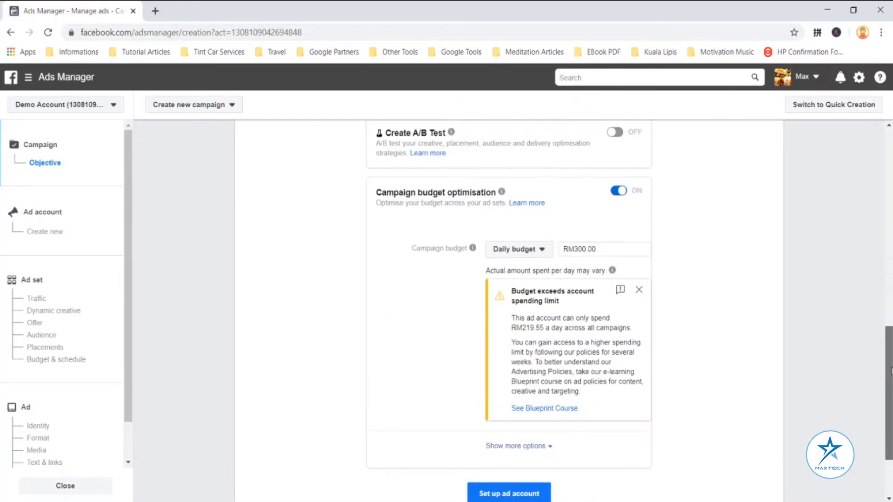
scroll(557, 271, "up", 3)
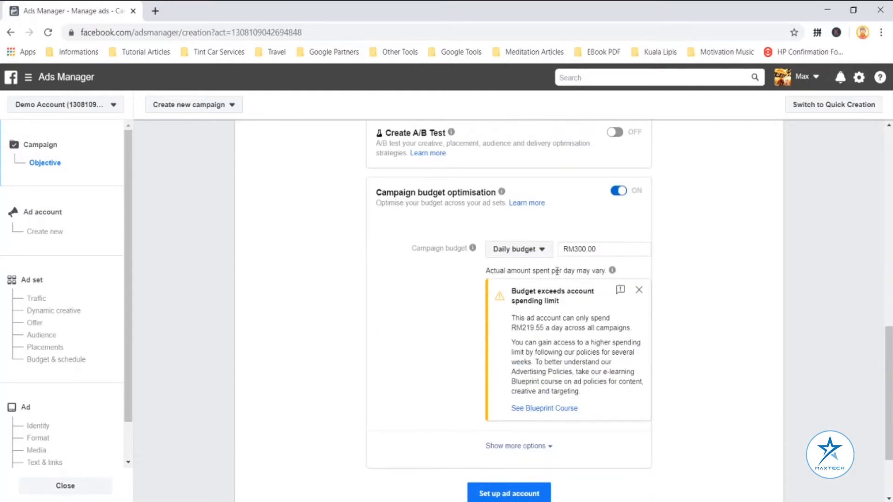
Step: Change the campaign budget type to Lifetime budget and set the amount to RM300
left_click(539, 249)
left_click(734, 272)
left_click(535, 254)
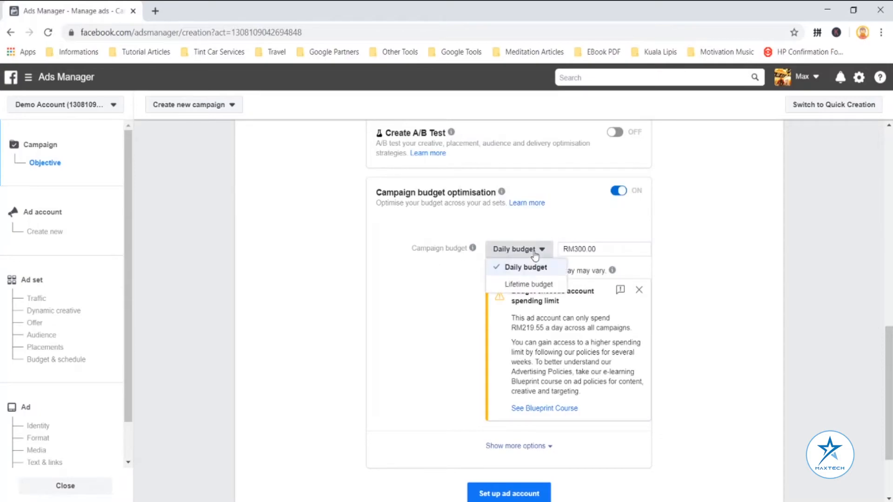
left_click(543, 285)
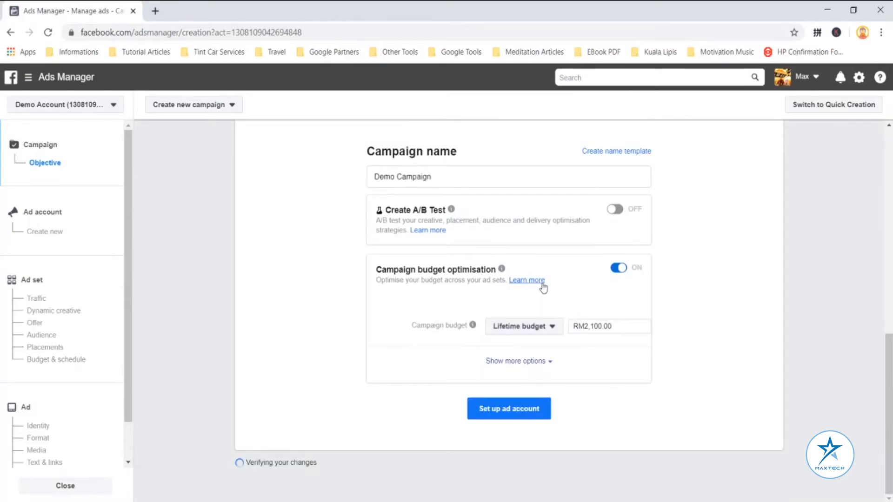
left_click(624, 336)
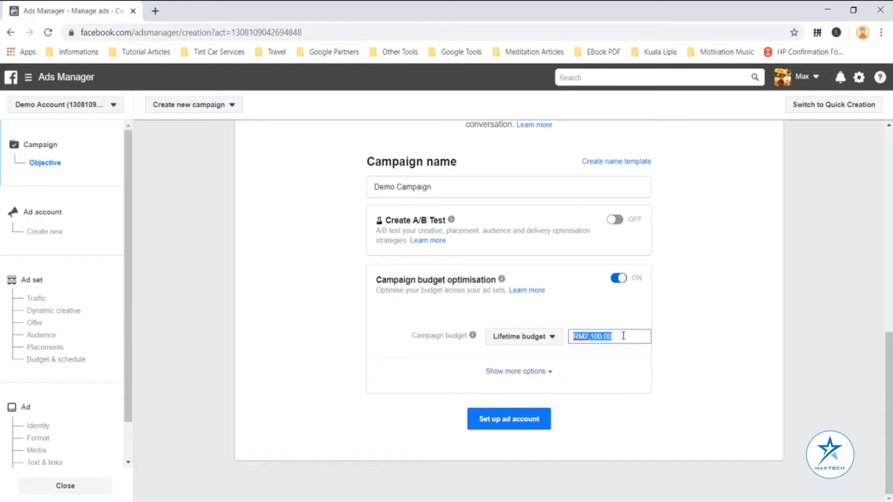
type("300")
left_click(783, 376)
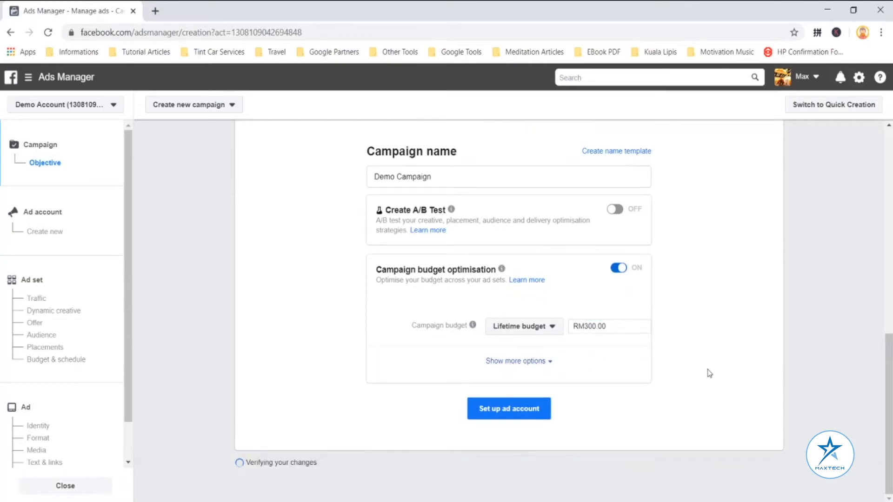
Step: Show the additional budget options and review the bid strategy and ad scheduling choices without changing them
left_click(510, 371)
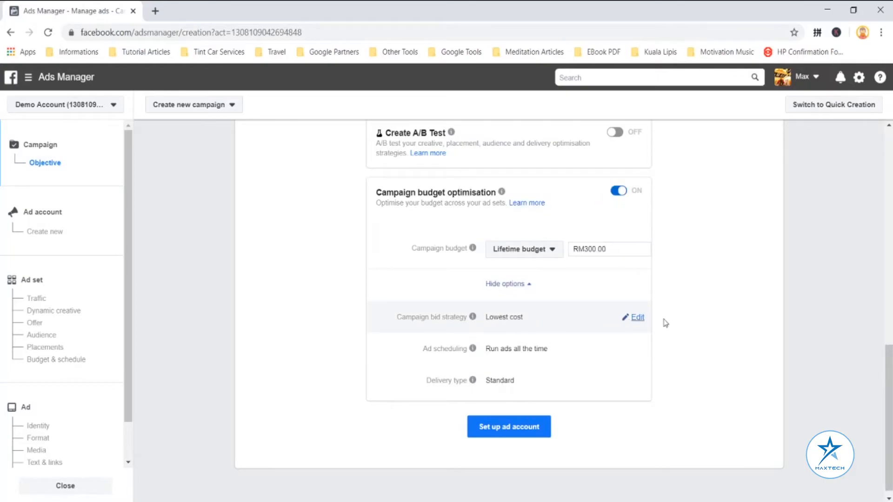
left_click(638, 319)
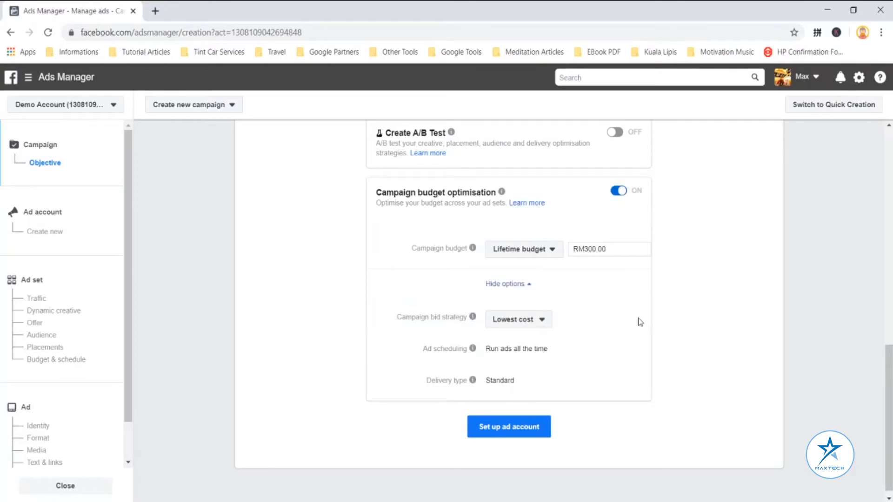
left_click(529, 323)
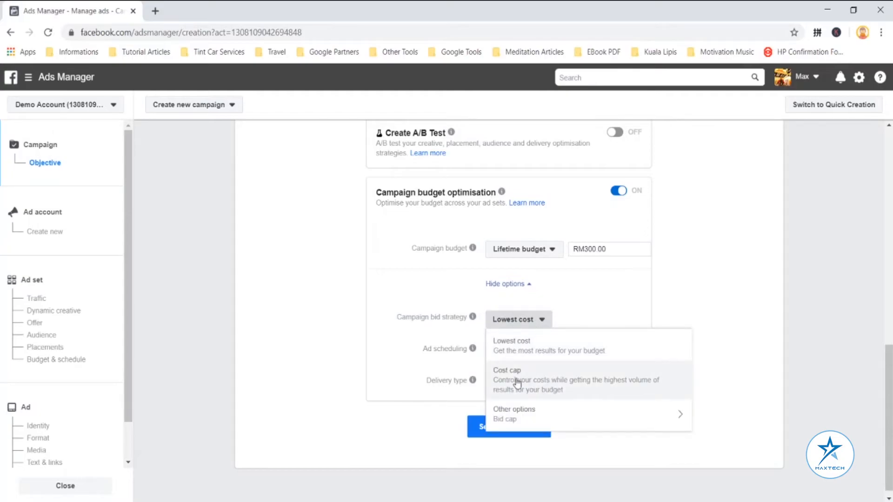
mouse_move(530, 421)
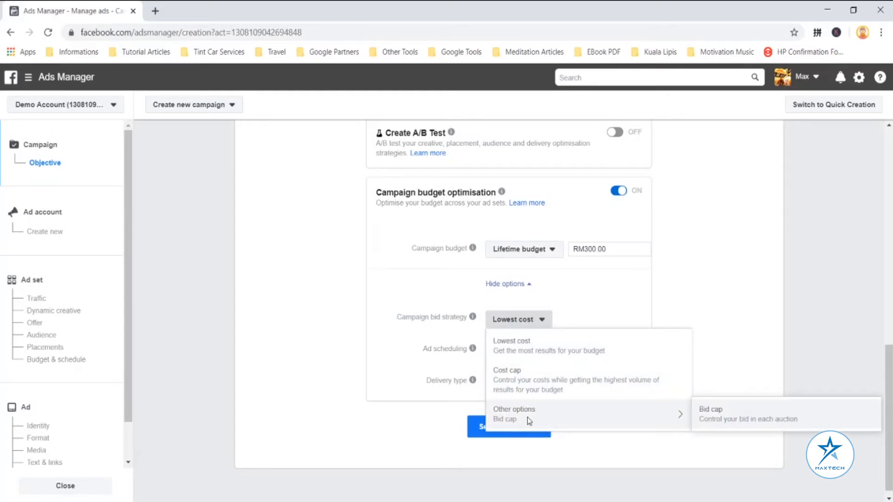
left_click(790, 327)
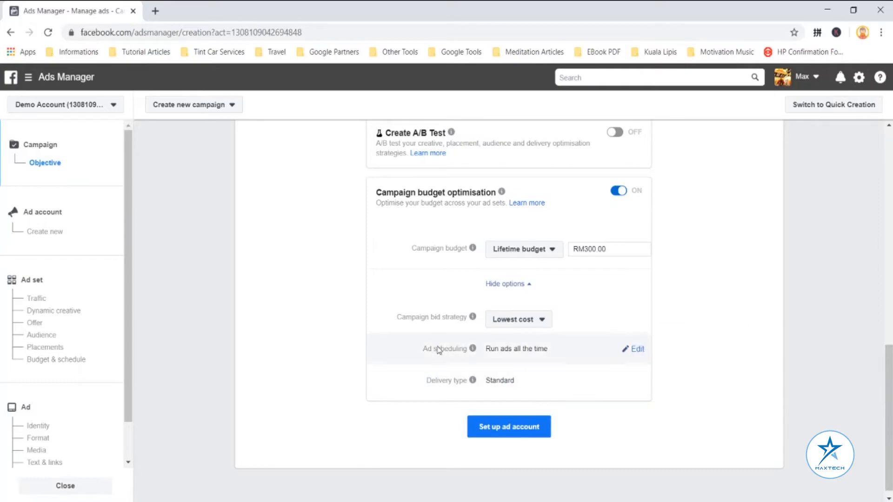
left_click(638, 350)
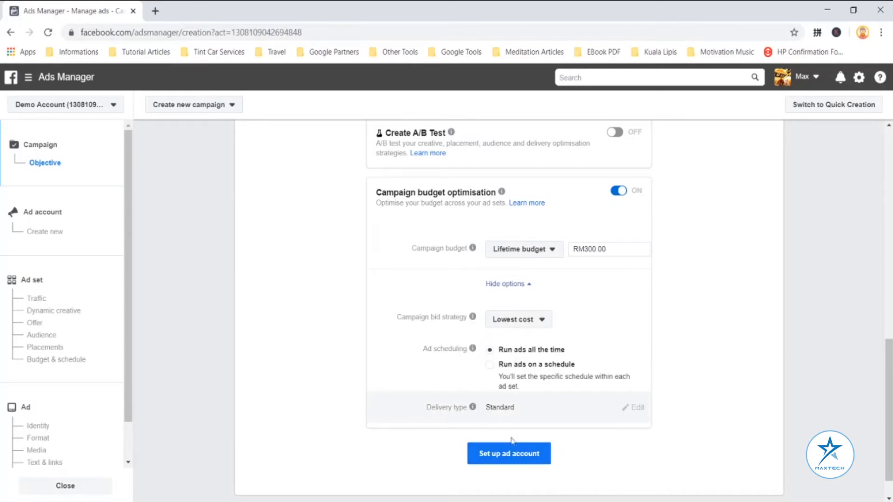
Step: Proceed to the ad account setup, show its advanced options, and continue to the ad set
left_click(512, 454)
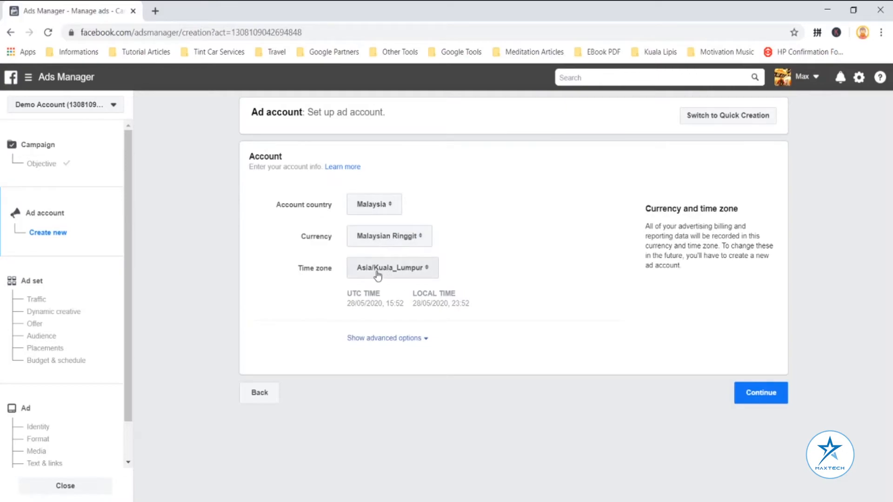
left_click(427, 339)
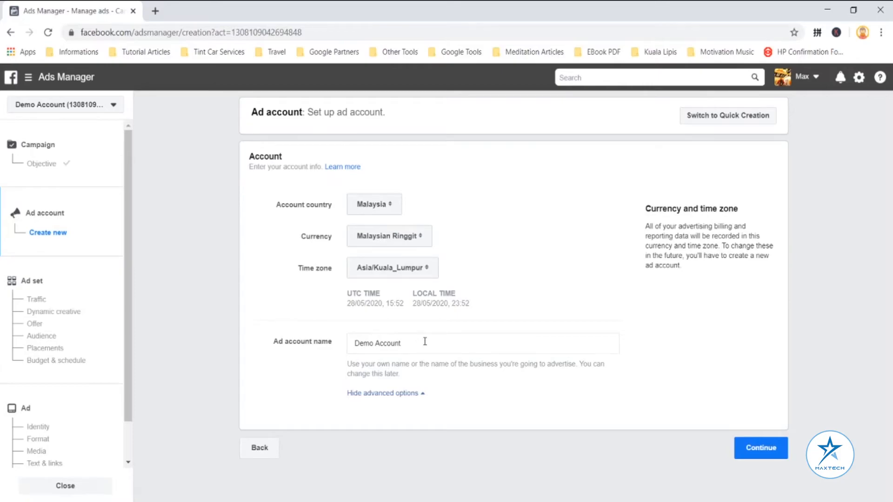
left_click(759, 452)
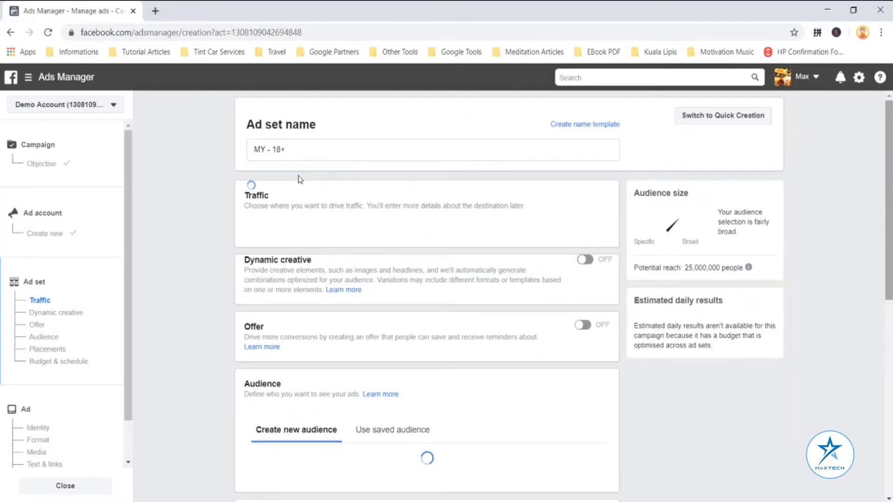
Step: Name the ad set Demo Ad
triple_click(297, 152)
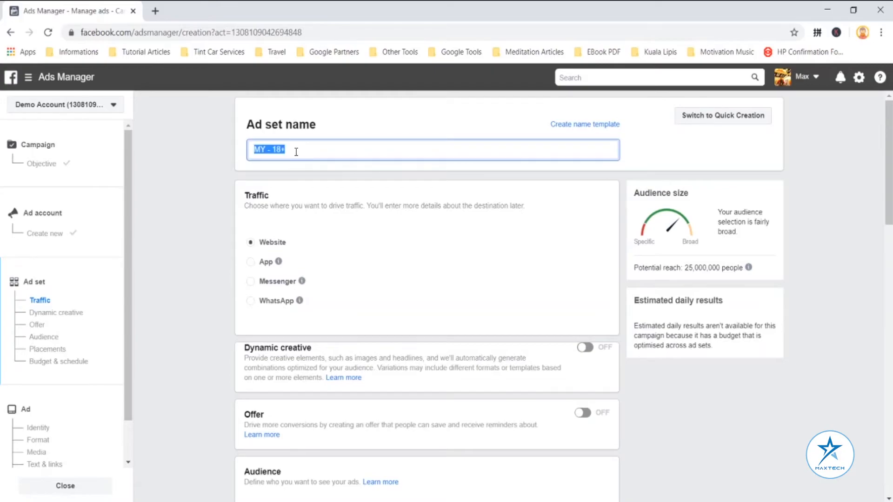
type("Demo Ad")
left_click(186, 197)
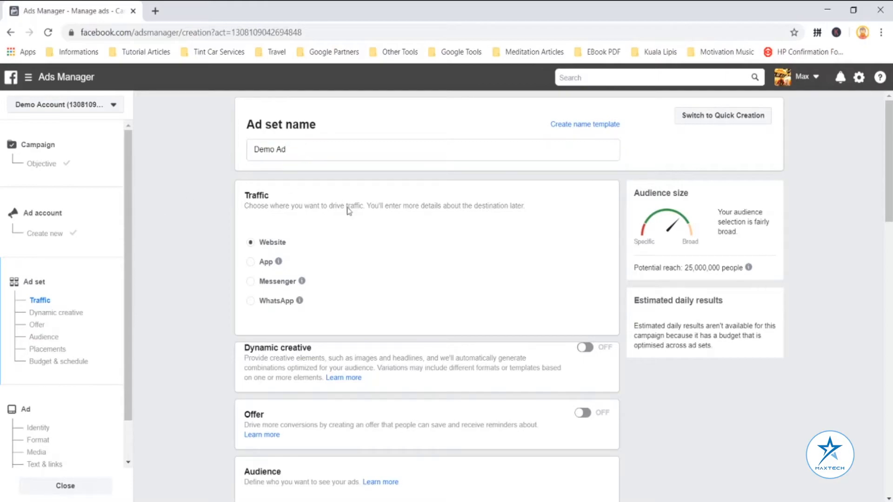
Step: Choose Website as the destination for the ad set's traffic
scroll(889, 185, "down", 1)
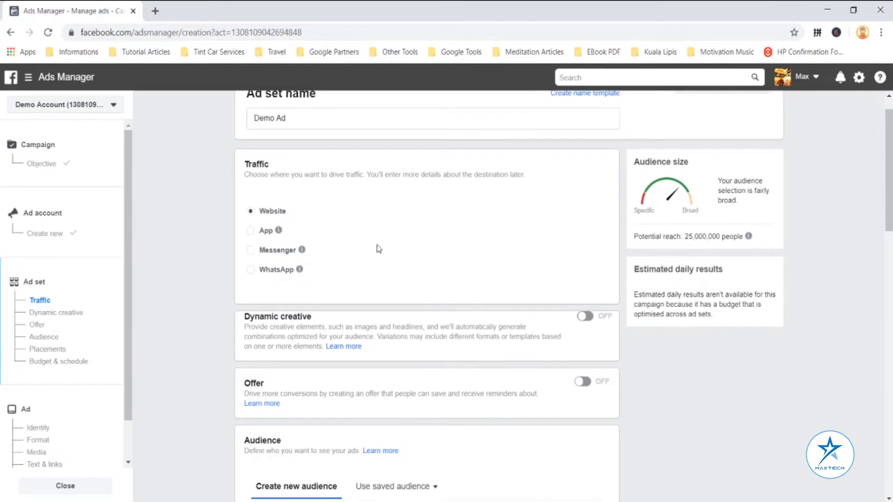
left_click(251, 212)
double_click(246, 164)
left_click(290, 168)
Step: Start enabling dynamic creative for the ad set, read its explanation, and cancel
scroll(889, 195, "down", 3)
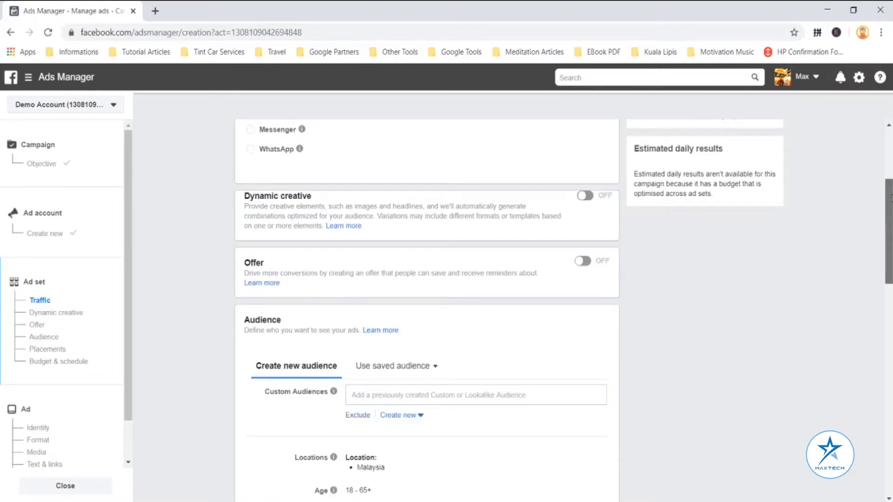
scroll(889, 200, "up", 4)
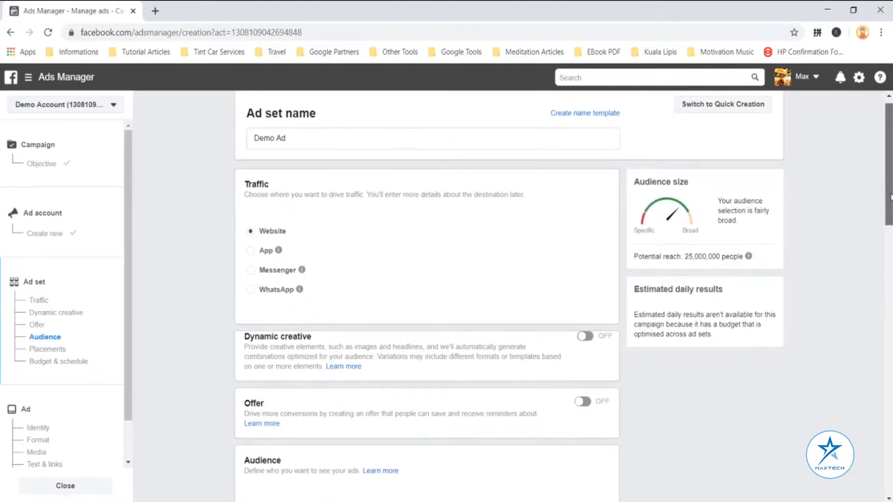
scroll(889, 199, "down", 3)
scroll(889, 222, "up", 3)
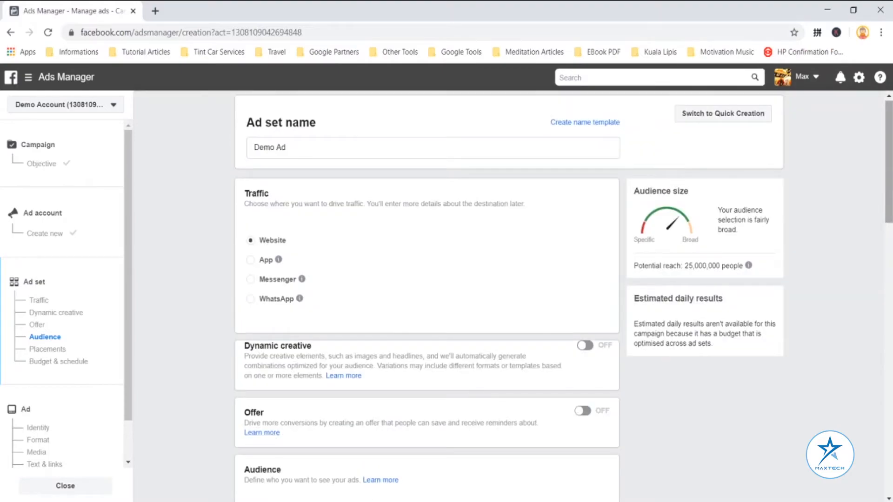
scroll(890, 171, "down", 2)
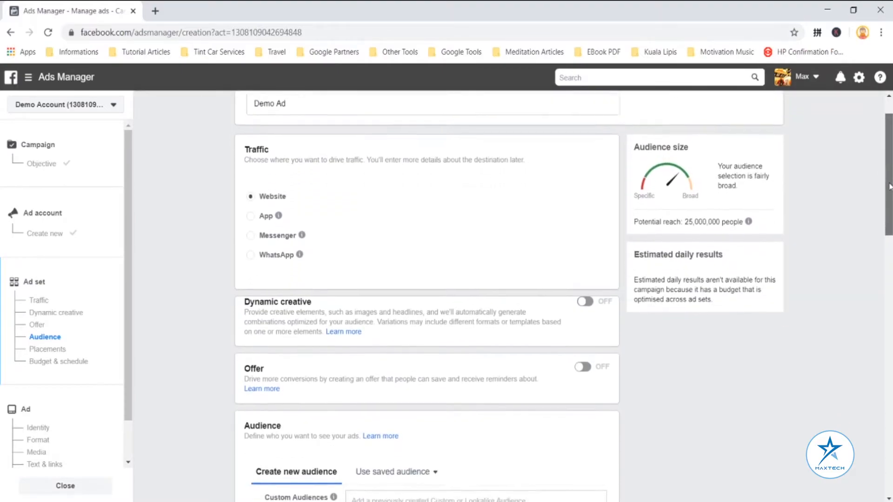
scroll(891, 171, "up", 2)
scroll(523, 231, "down", 3)
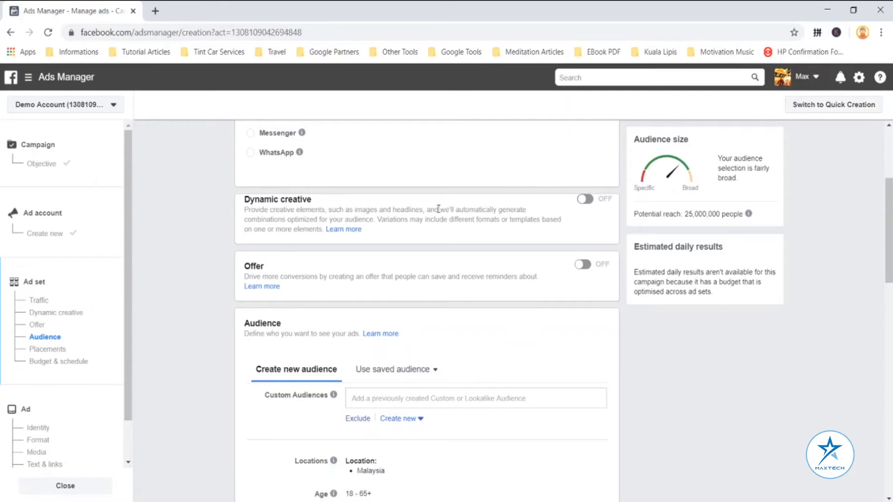
left_click(589, 202)
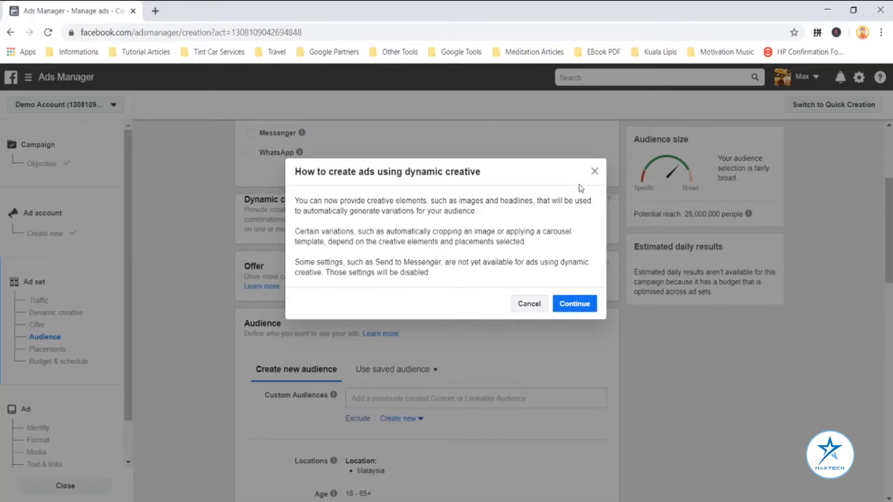
left_click(529, 304)
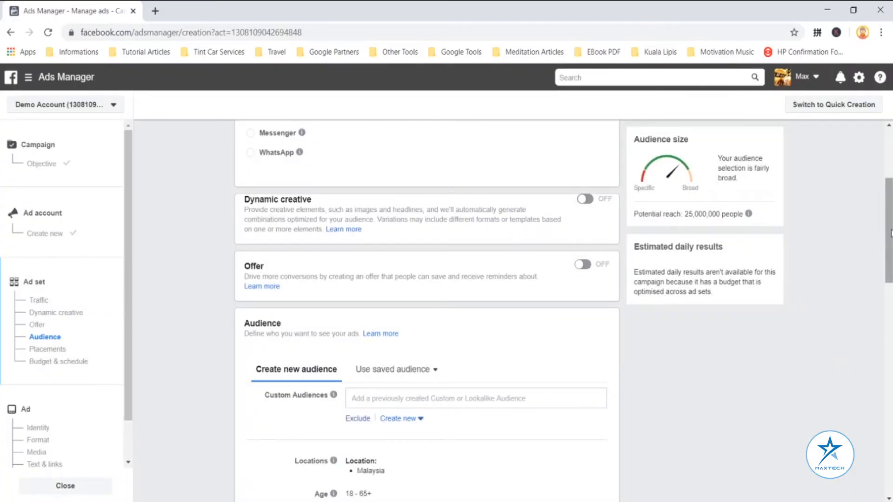
Step: Turn on the ad set's Offer option to view its Facebook Page setting, turn it off again, and move on to Audience
scroll(891, 232, "down", 1)
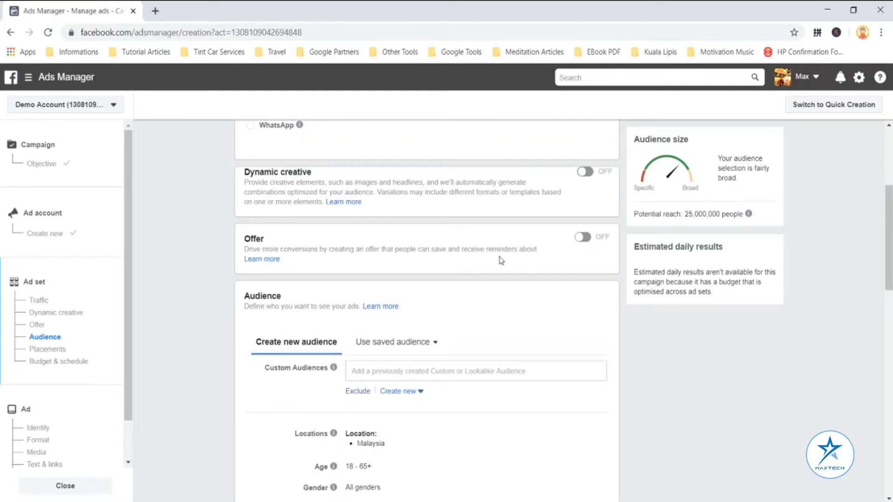
left_click(584, 239)
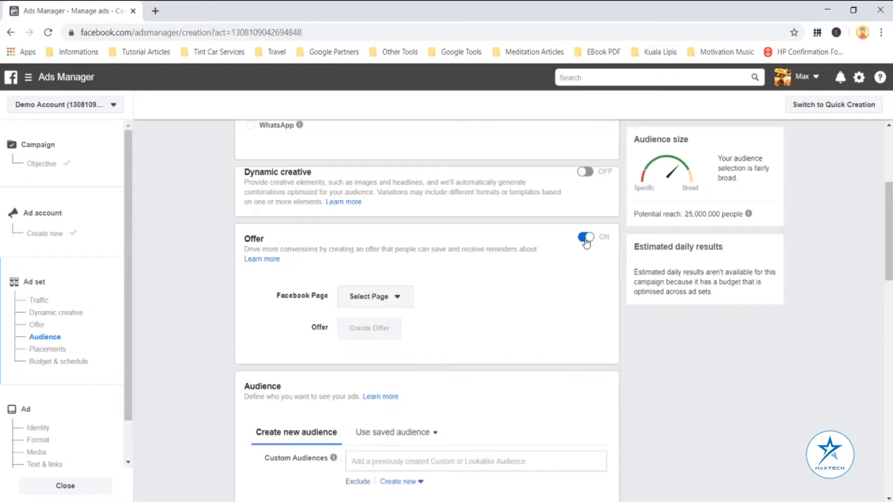
left_click(399, 302)
left_click(459, 288)
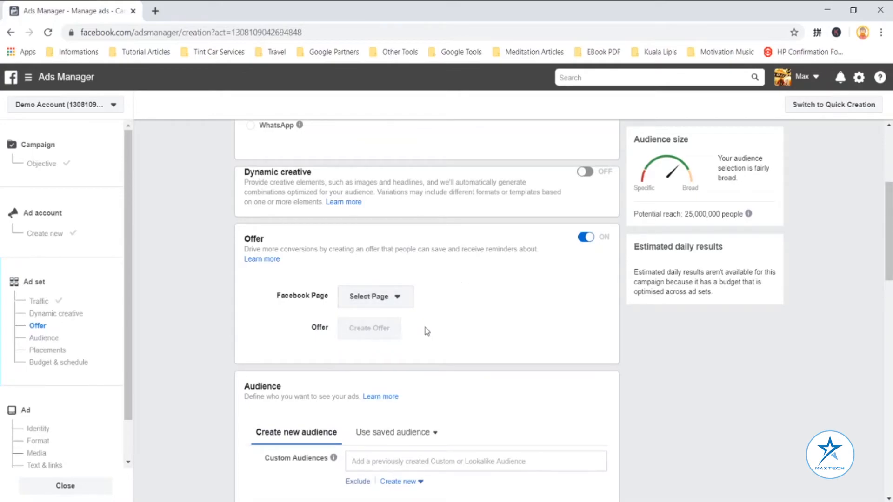
left_click(583, 238)
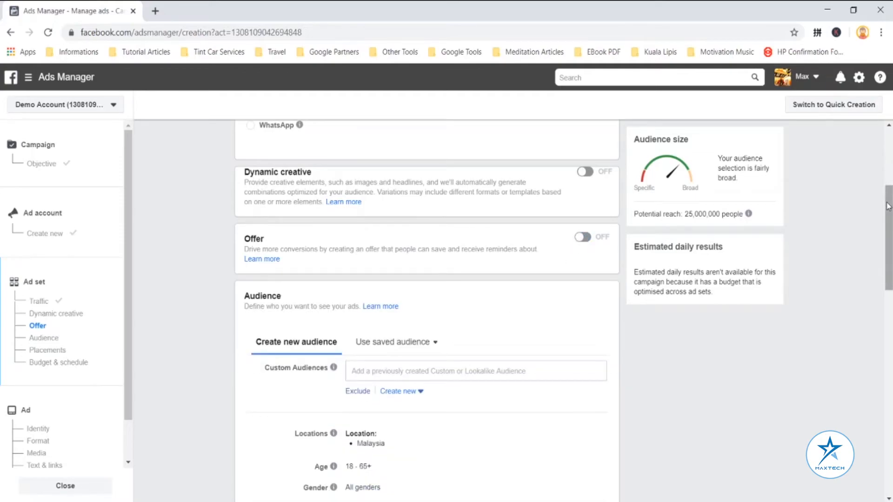
scroll(888, 206, "down", 3)
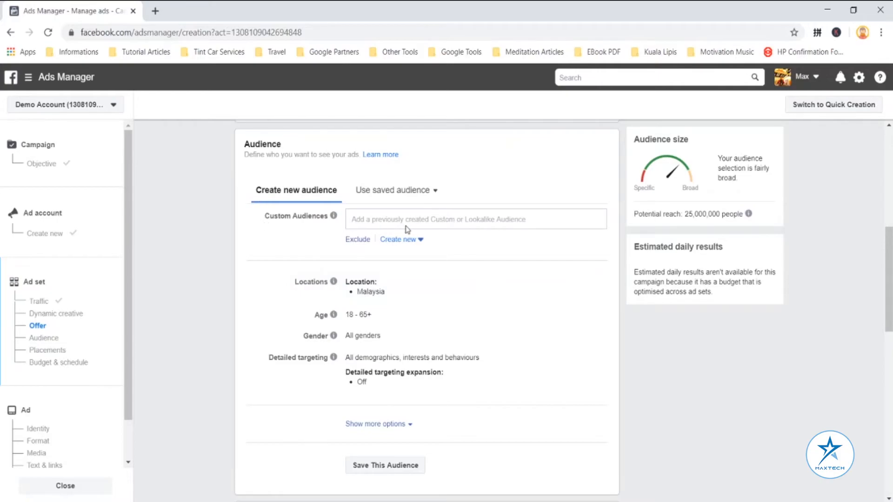
Step: Open the ad set audience's age, gender and detailed targeting settings for editing
scroll(888, 303, "down", 1)
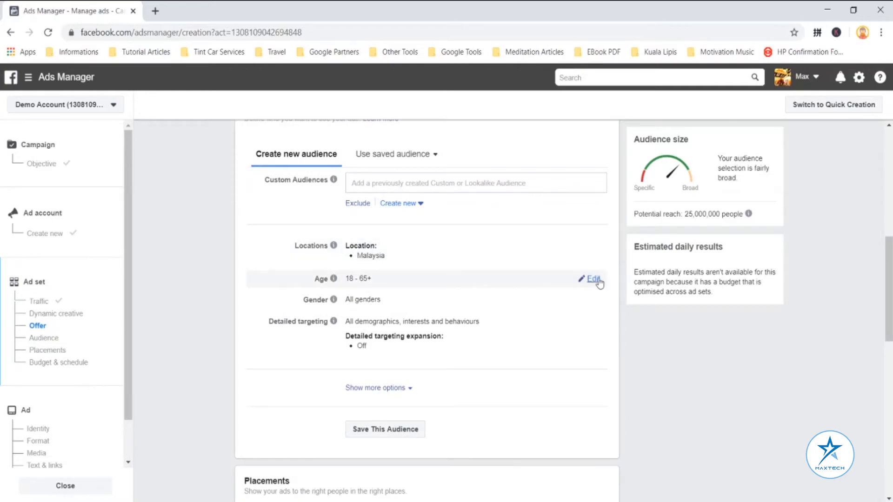
left_click(599, 281)
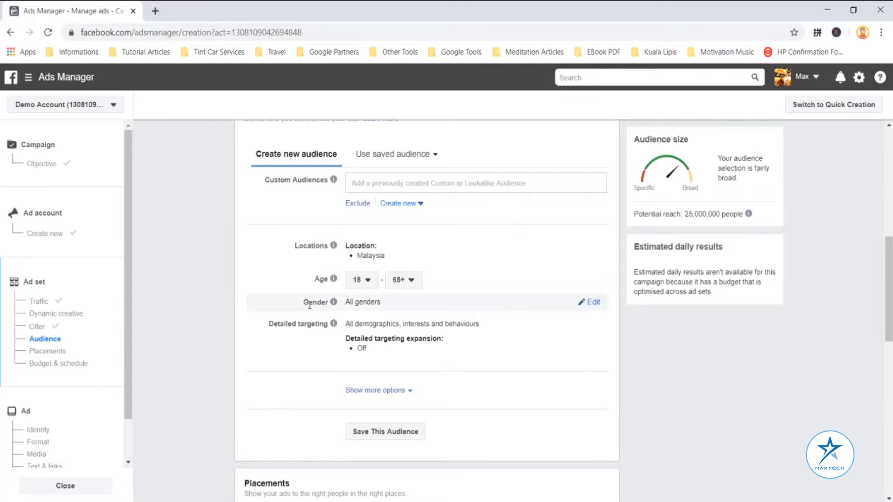
left_click(591, 303)
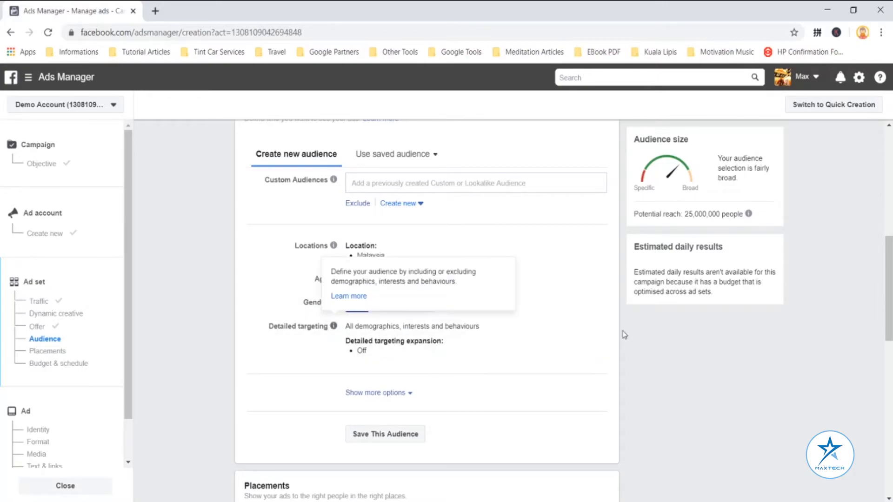
left_click(593, 327)
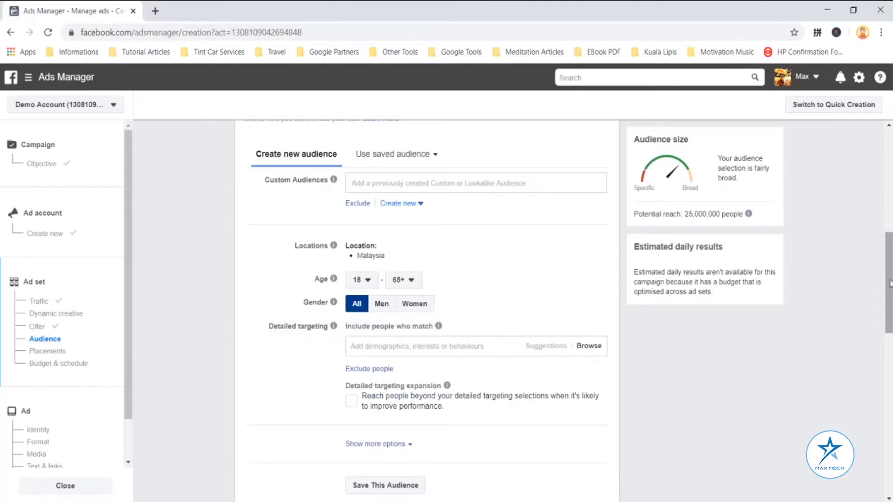
Step: Search detailed targeting for Food and Shoe to view the suggested interests, and clear the search without adding any
scroll(833, 307, "down", 2)
left_click(422, 270)
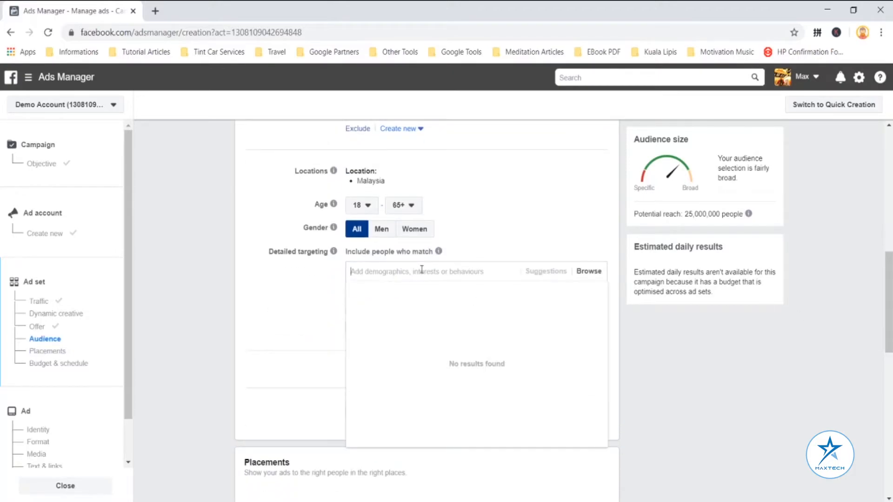
type("Food")
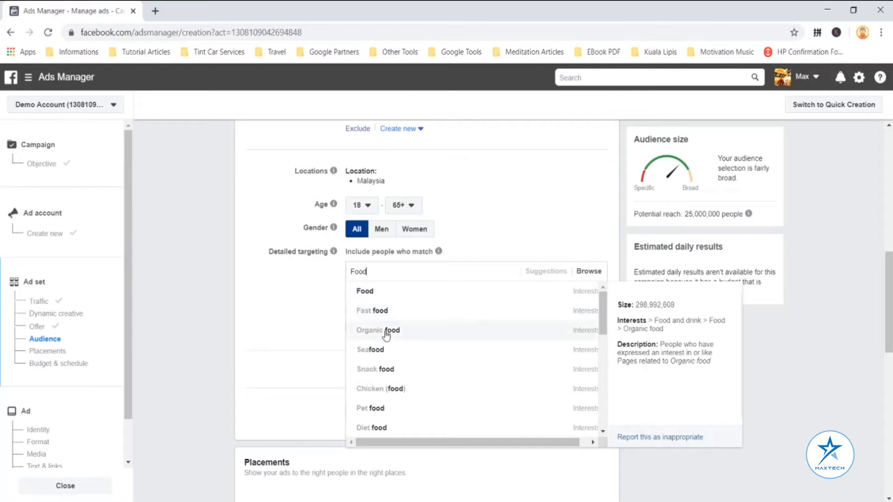
double_click(382, 268)
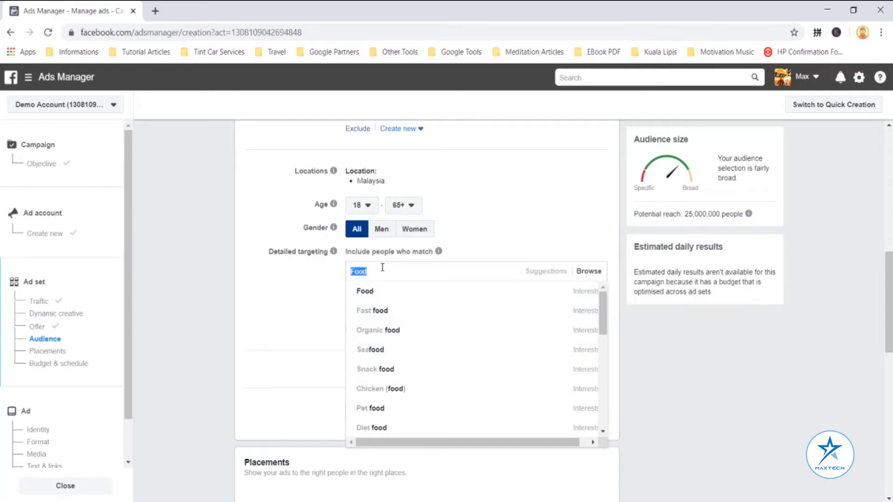
type("Shoe")
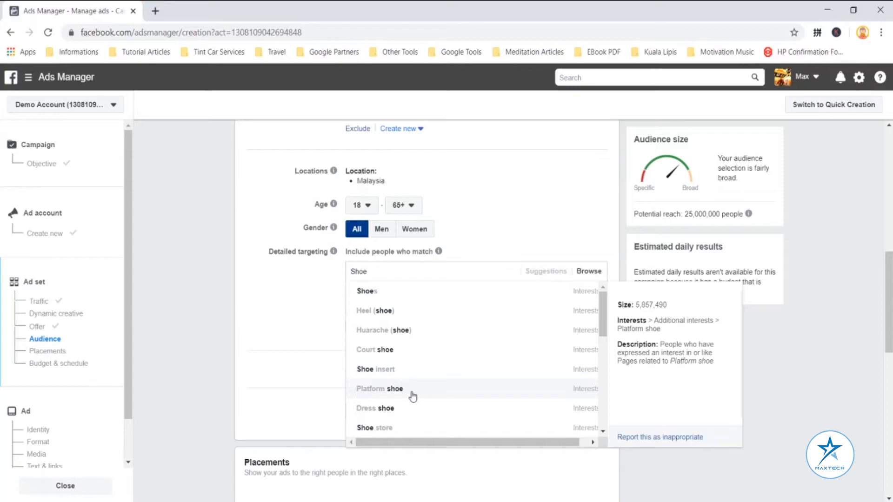
double_click(377, 271)
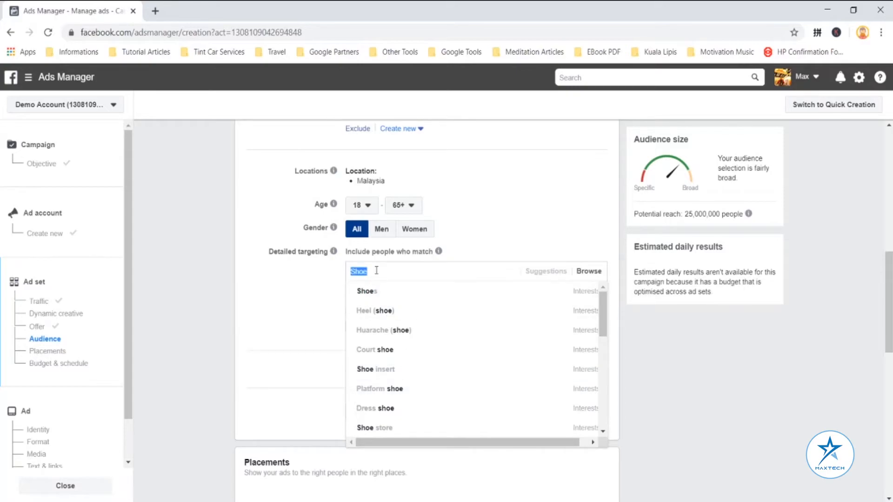
key("BackSpace")
left_click(836, 398)
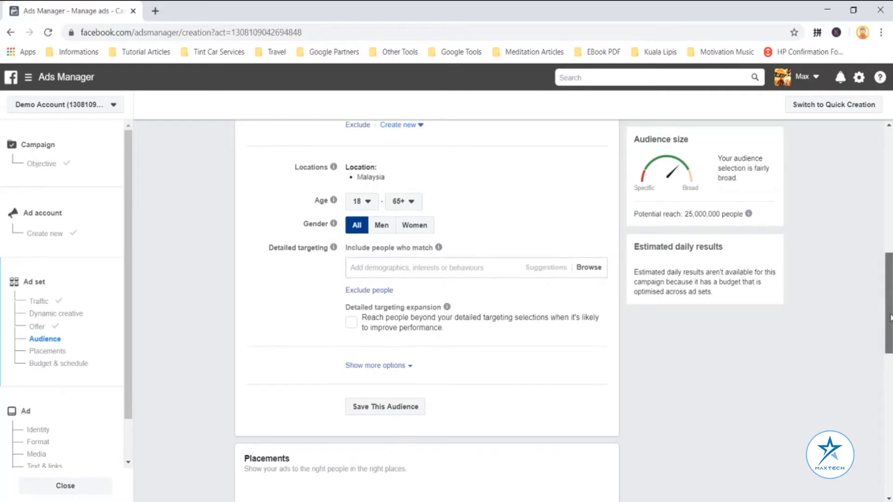
Step: Read the explanation of detailed targeting expansion and enable it for the audience
scroll(890, 318, "down", 1)
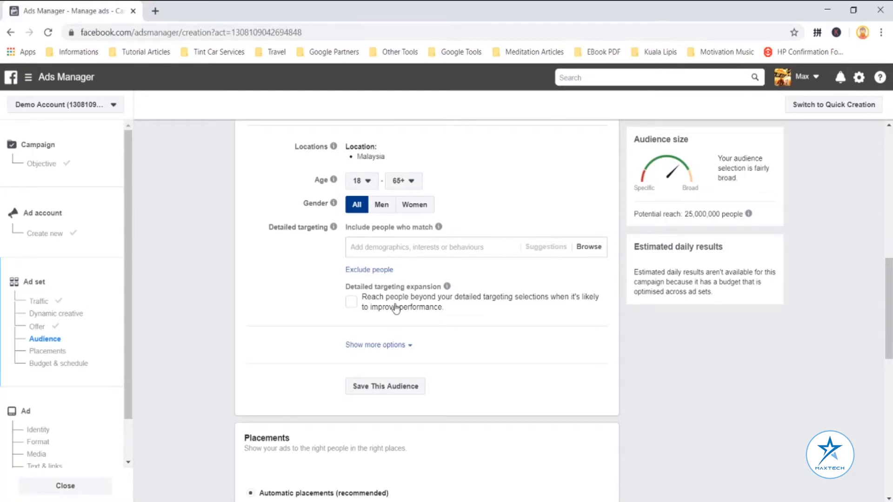
mouse_move(448, 288)
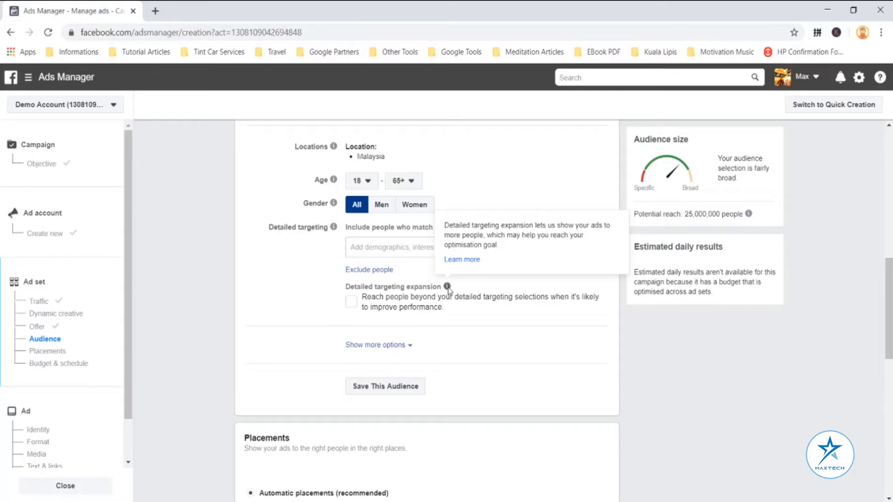
left_click(351, 303)
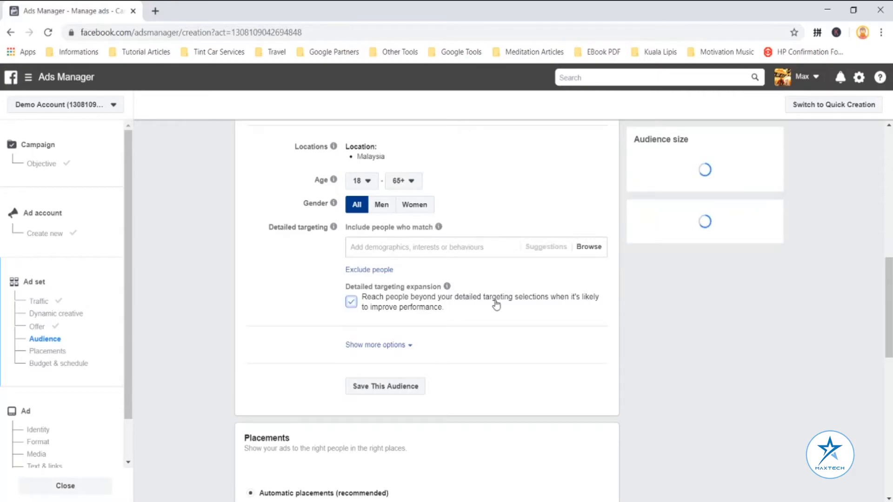
Step: Show the additional audience options and examine the connection types available for Connections without choosing one
left_click(404, 346)
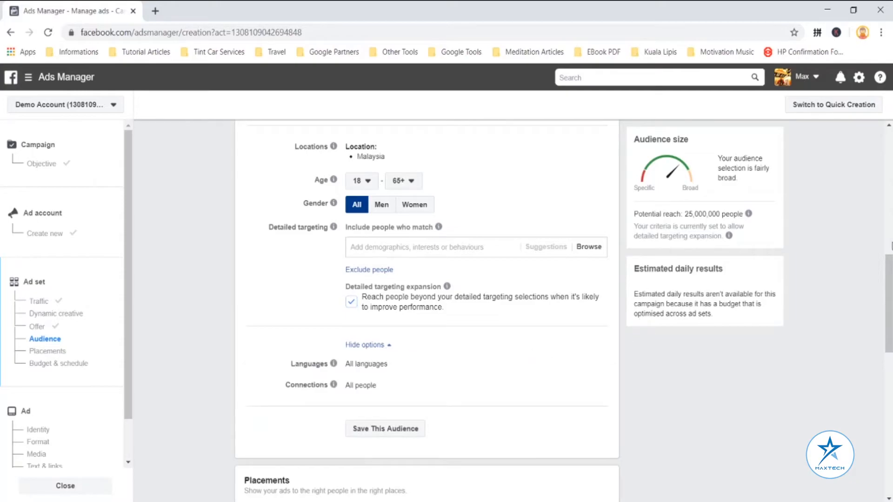
left_click_drag(889, 274, 889, 285)
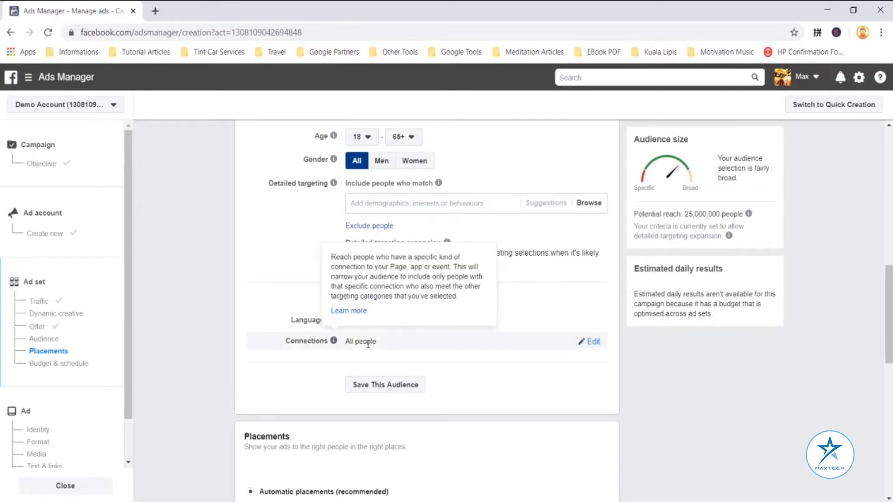
left_click(593, 343)
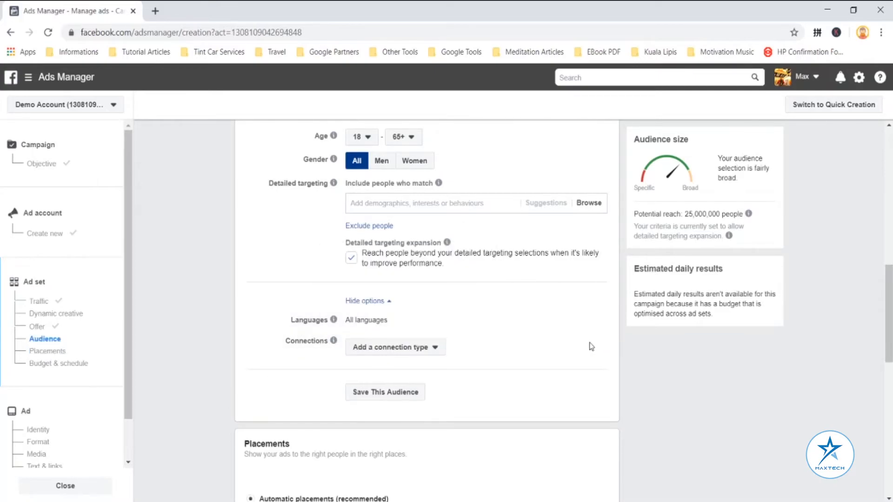
left_click(406, 350)
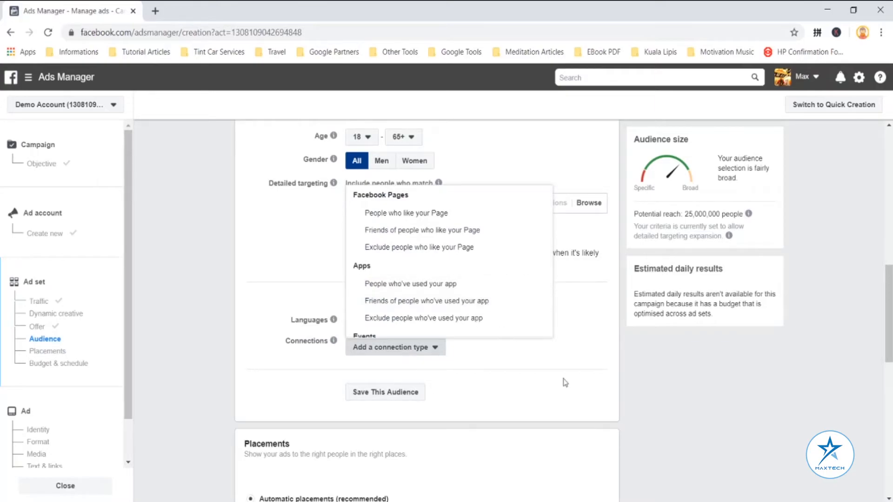
left_click(758, 379)
left_click(409, 356)
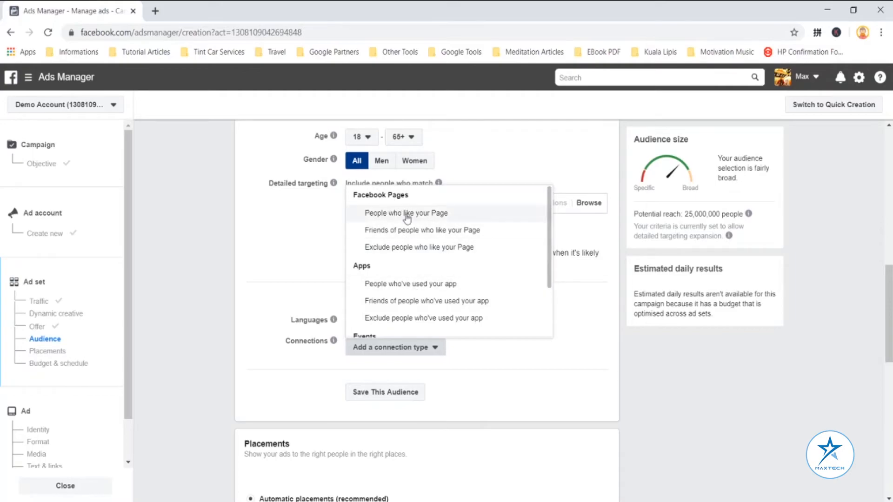
left_click(632, 400)
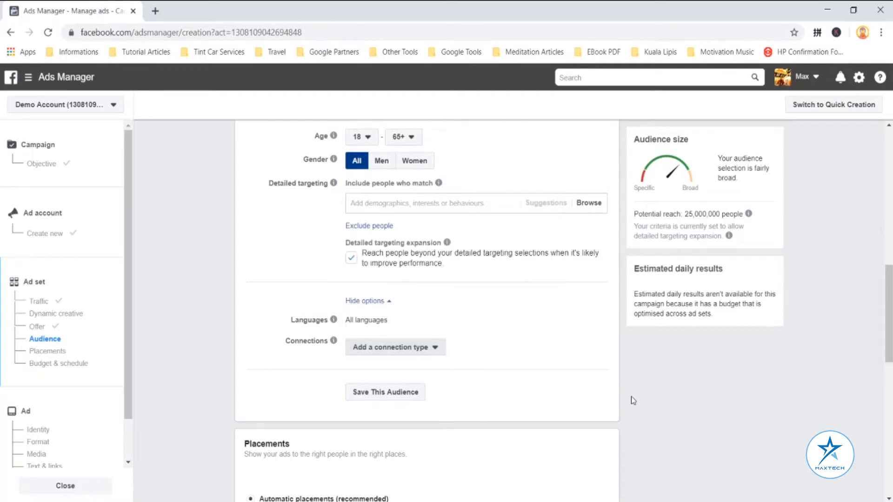
Step: Review the completed audience settings from Custom Audiences to Connections, along with the audience size and potential reach information
left_click_drag(890, 307, 889, 320)
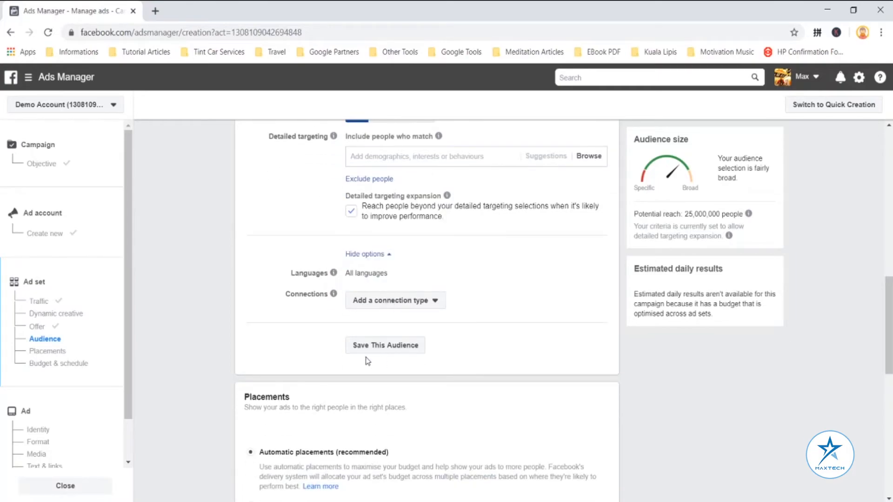
left_click_drag(889, 347, 889, 288)
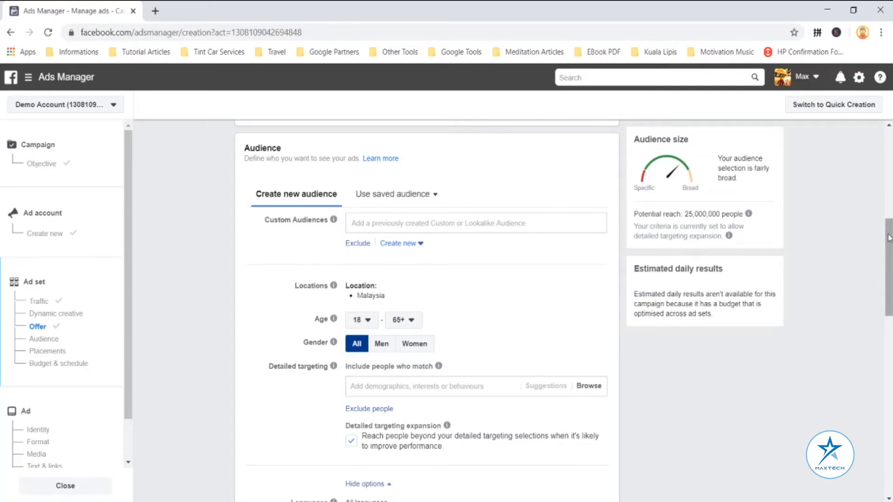
left_click_drag(889, 239, 890, 305)
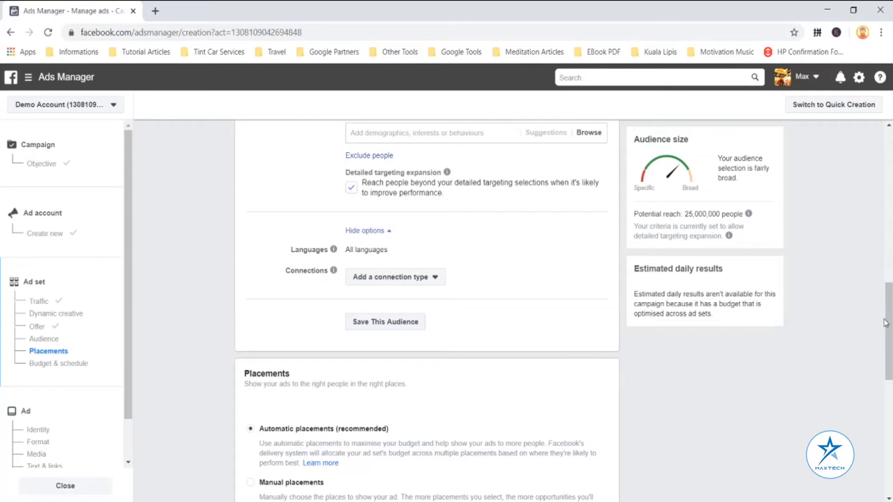
left_click_drag(889, 322, 889, 306)
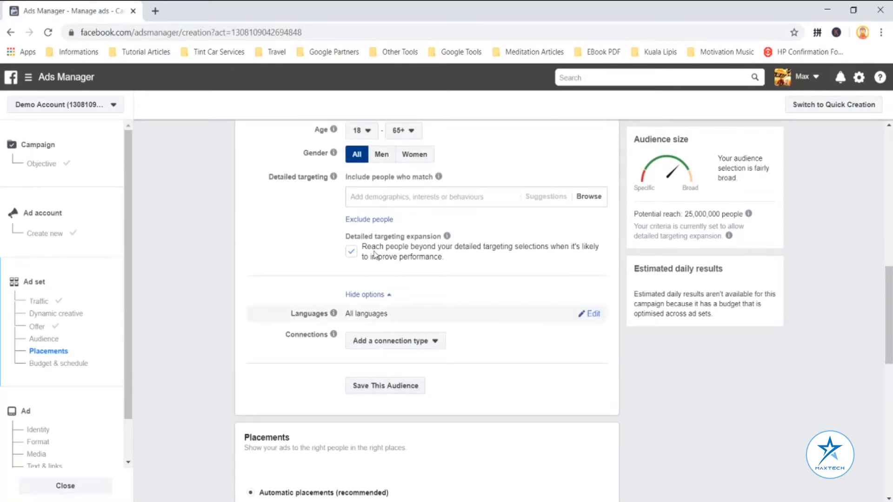
scroll(889, 309, "up", 1)
scroll(890, 312, "up", 3)
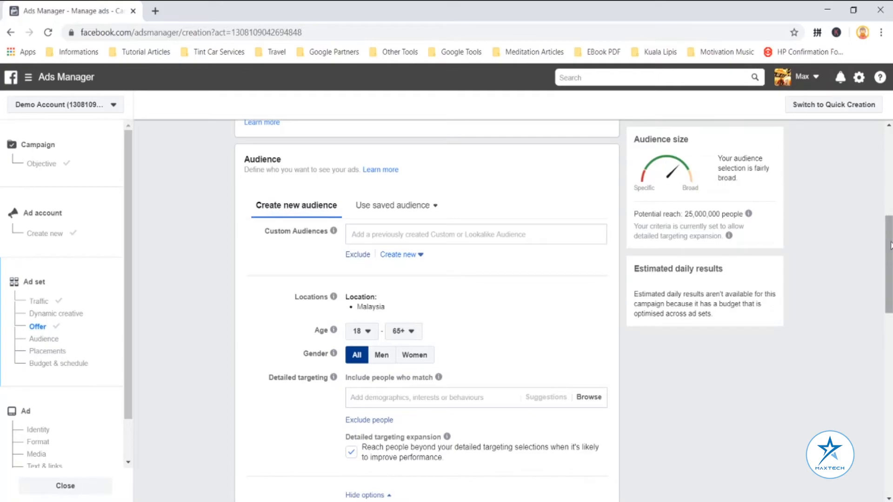
left_click_drag(891, 246, 891, 253)
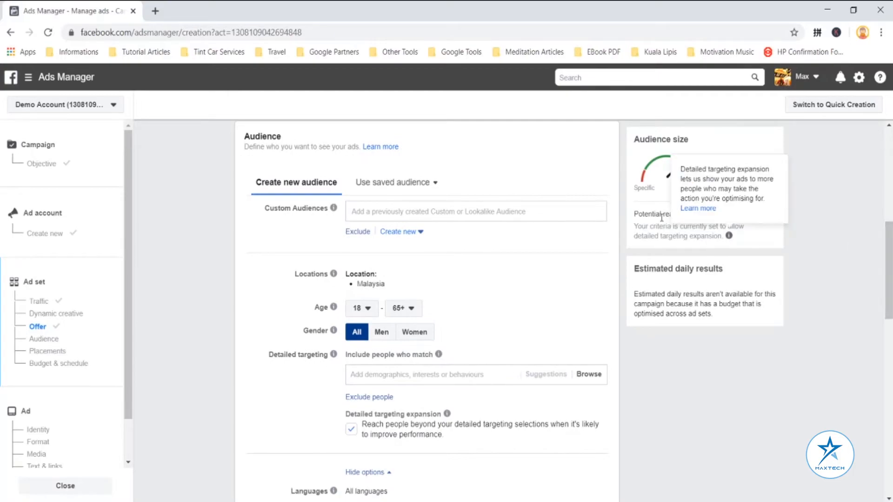
mouse_move(750, 215)
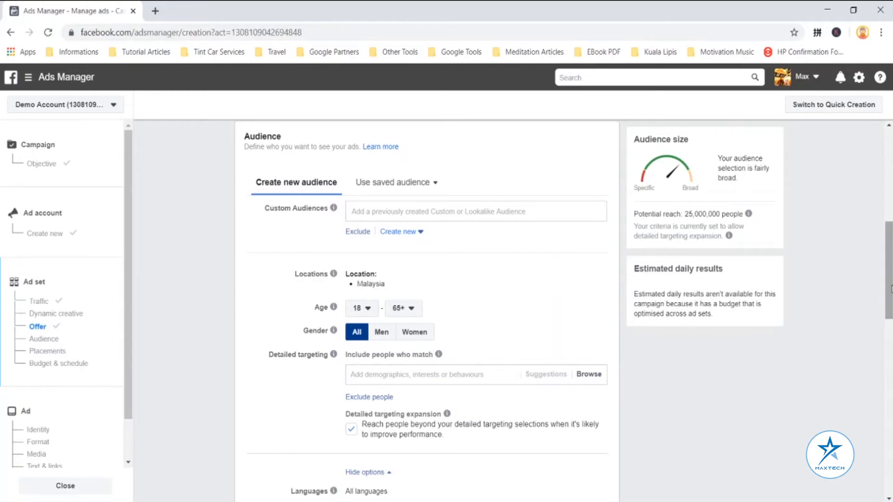
mouse_move(344, 331)
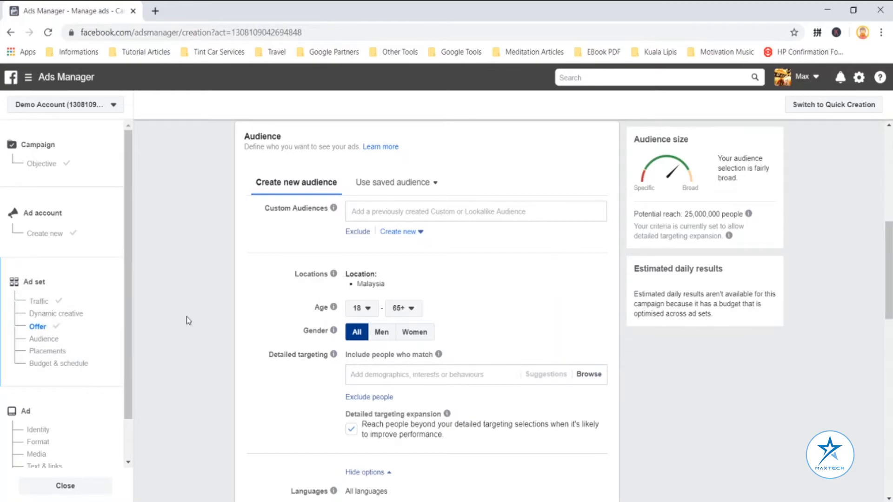
Step: Switch the ad set to manual placements and deselect the Instagram, Messenger and Audience Network platforms
left_click_drag(882, 267, 891, 362)
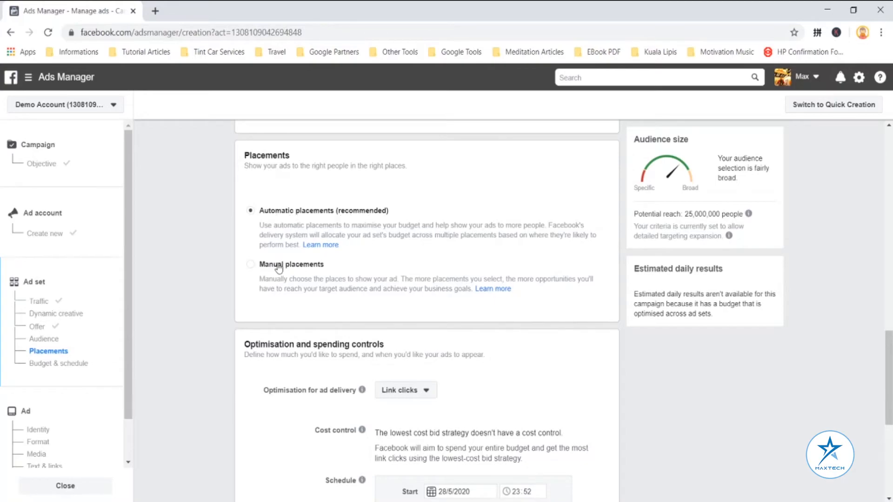
left_click(251, 266)
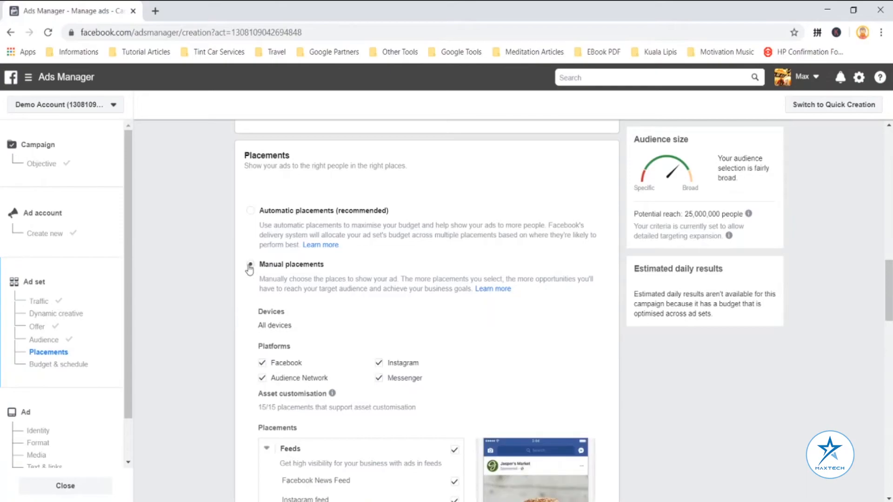
left_click(380, 363)
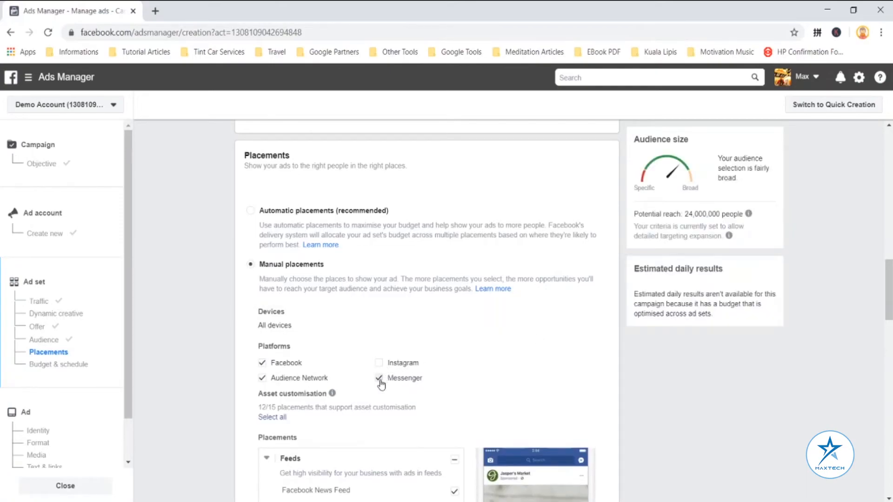
left_click(379, 378)
left_click(262, 378)
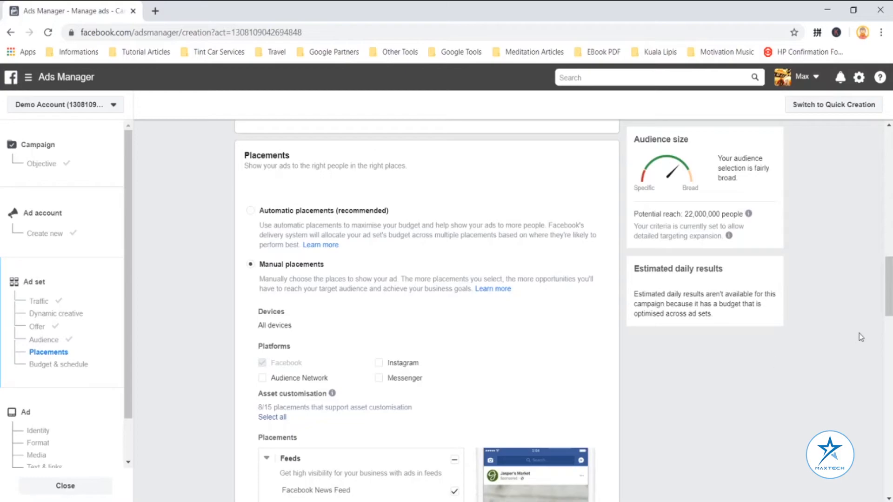
Step: Look over the manual placement list and switch the ad set back to automatic placements
left_click_drag(889, 292, 889, 297)
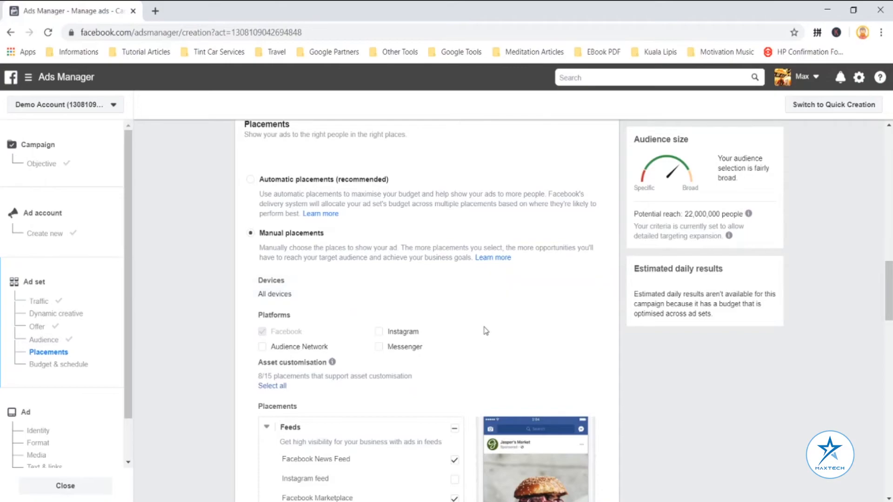
scroll(228, 196, "down", 2)
scroll(228, 197, "up", 3)
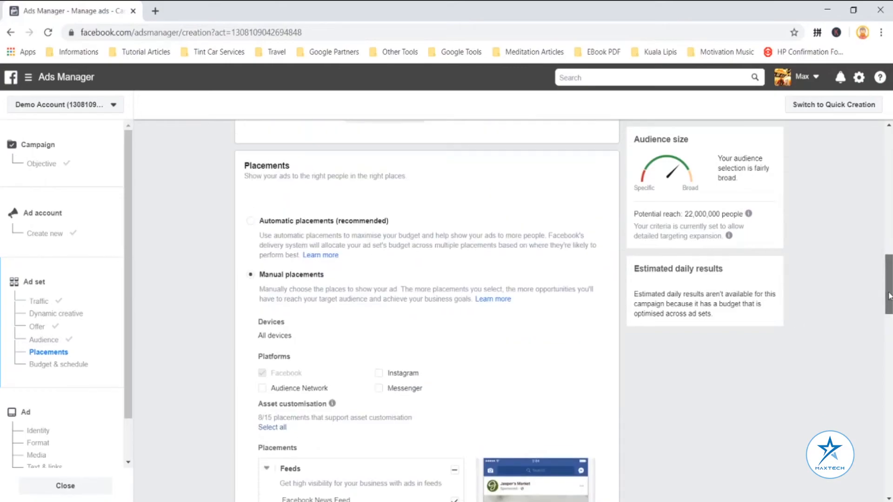
left_click(250, 227)
Step: Examine the choices available under Optimisation for ad delivery, keeping Link clicks selected
left_click_drag(888, 355, 888, 399)
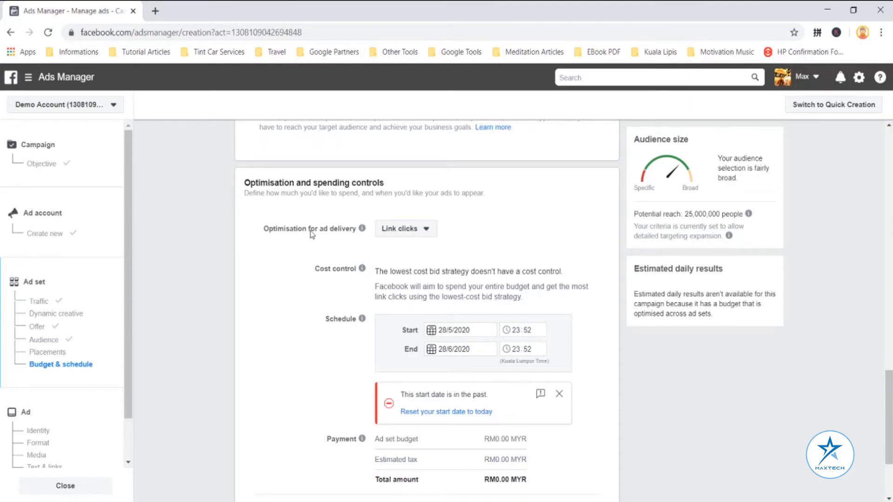
left_click(425, 236)
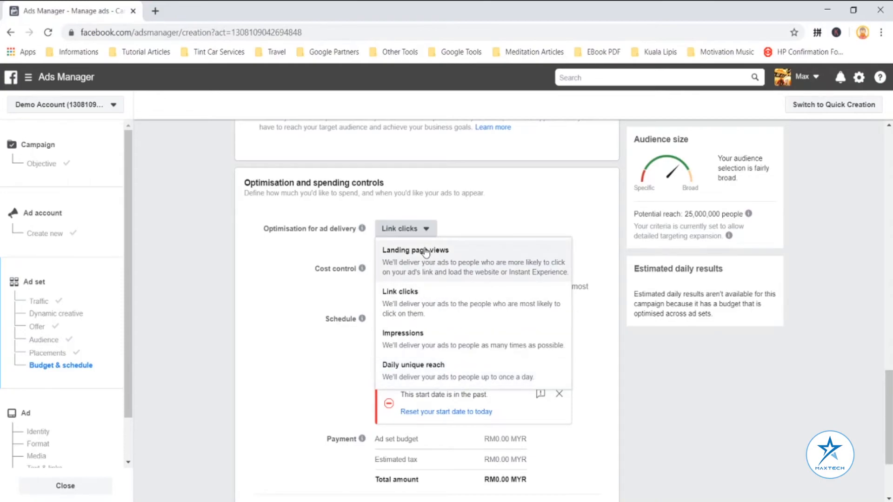
left_click(514, 204)
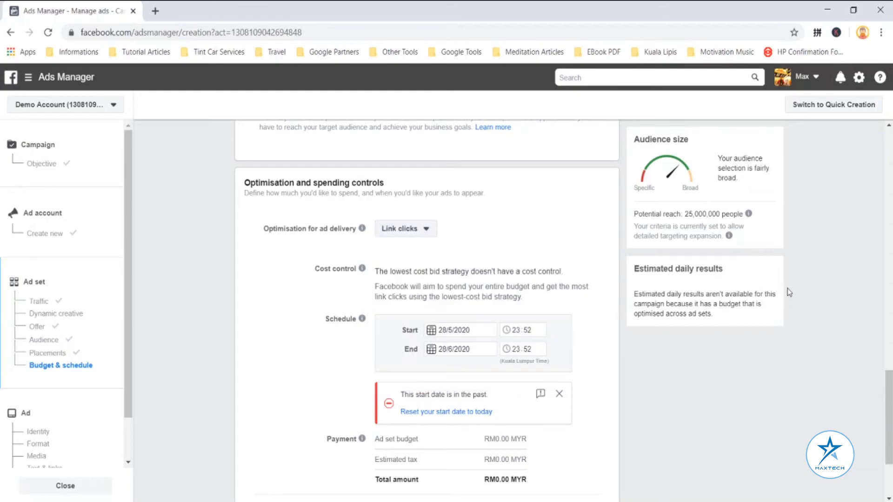
Step: Inspect the schedule's start date and start time fields without changing them, and dismiss the start date warning
scroll(418, 280, "down", 2)
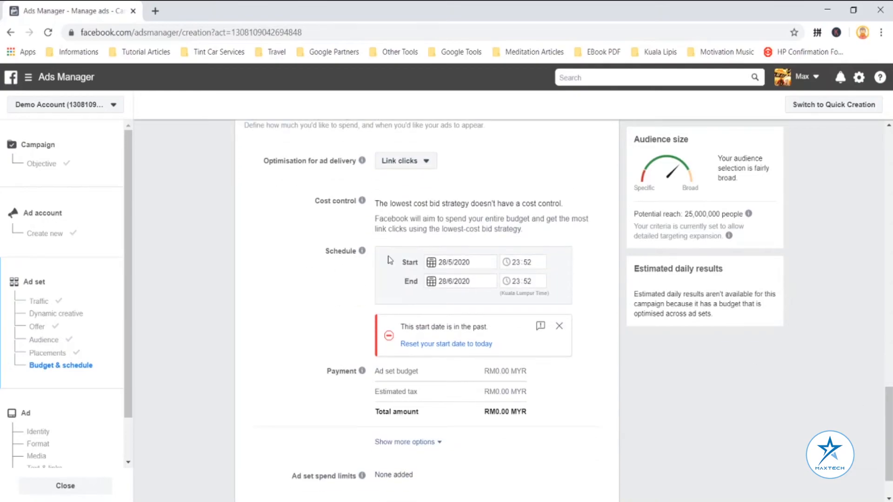
left_click(479, 259)
left_click(559, 218)
left_click(516, 264)
left_click(570, 247)
left_click_drag(889, 409, 890, 424)
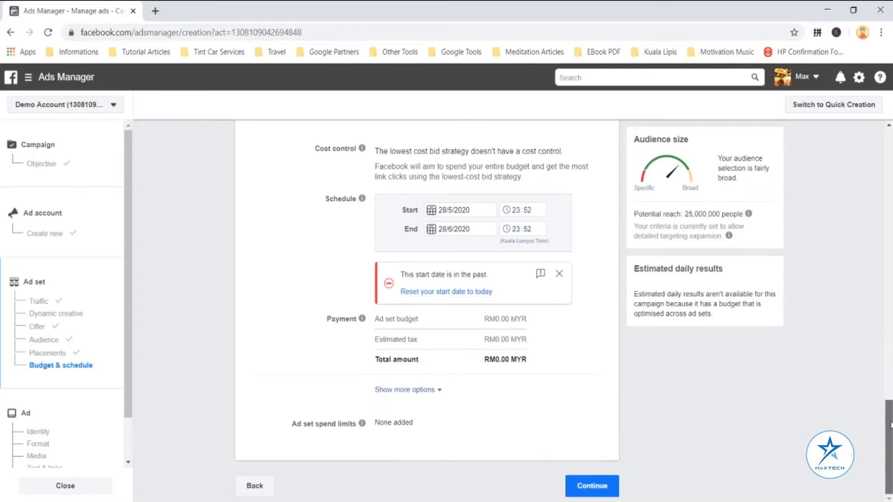
left_click(559, 273)
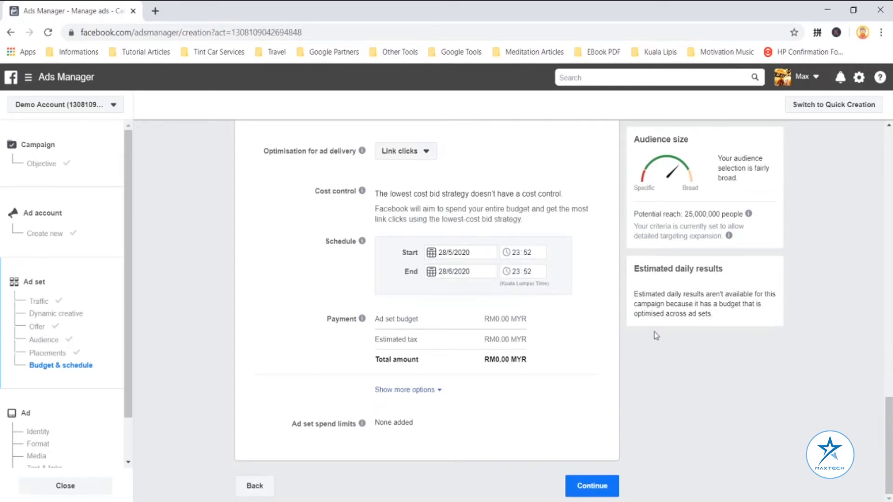
Step: Show the additional spending options and open When you are charged for editing to view its choices
left_click(432, 390)
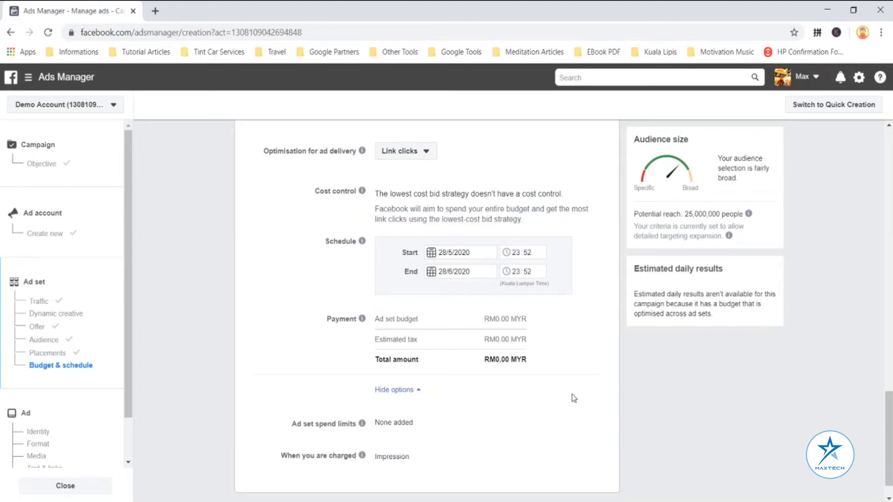
left_click_drag(889, 419, 889, 430)
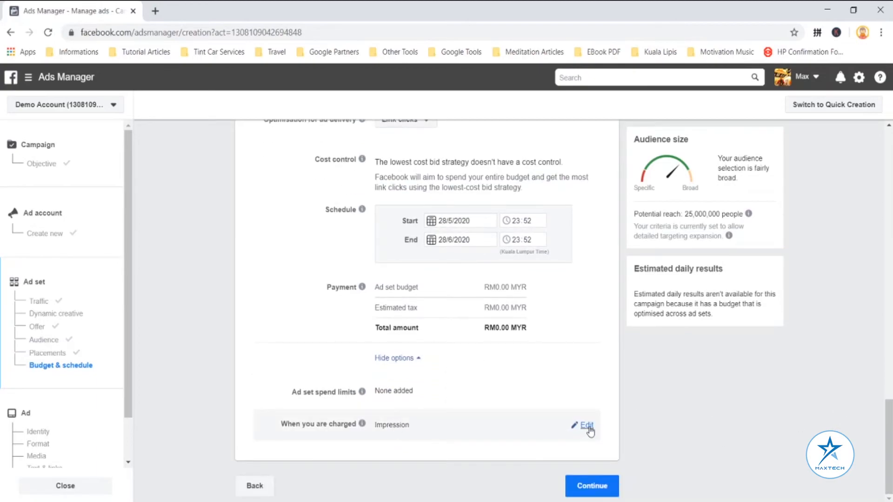
left_click(587, 426)
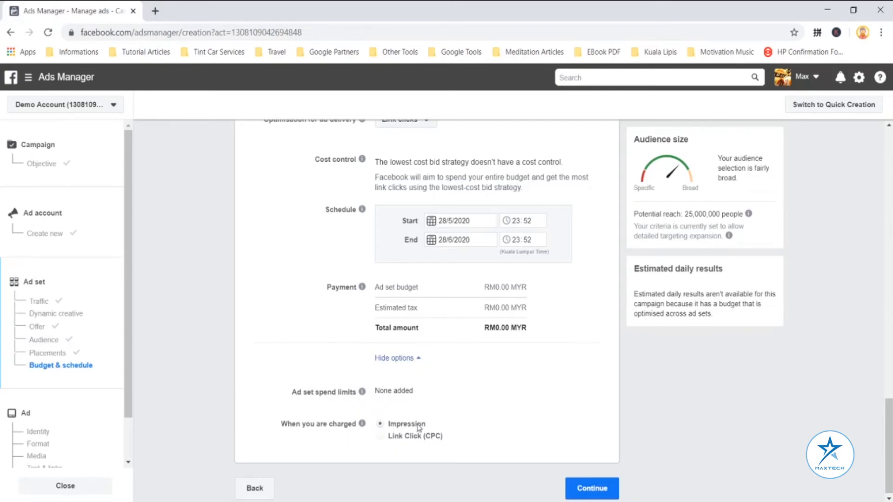
Step: Continue to the ad level and name the ad "Demo Ad"
left_click(571, 492)
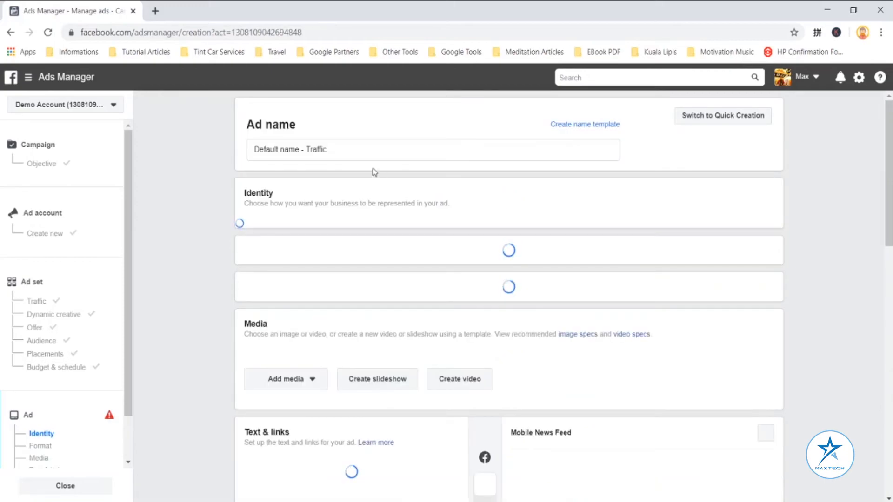
triple_click(355, 150)
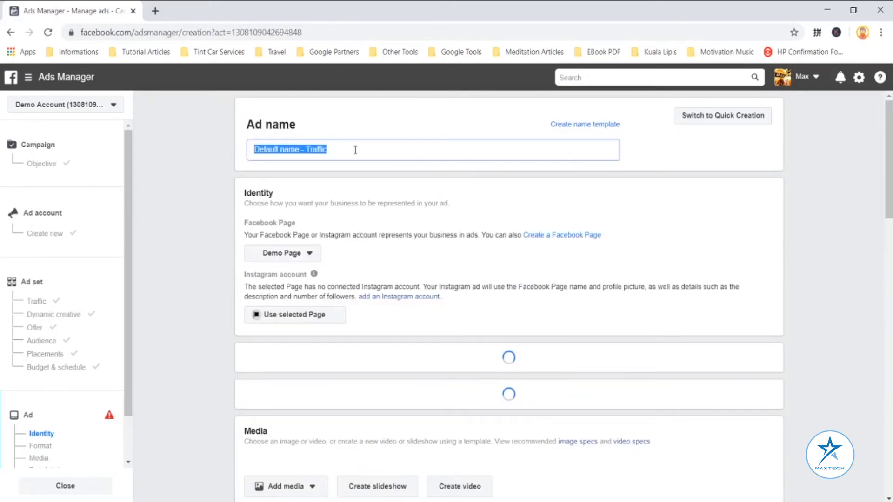
type("Demo Ad")
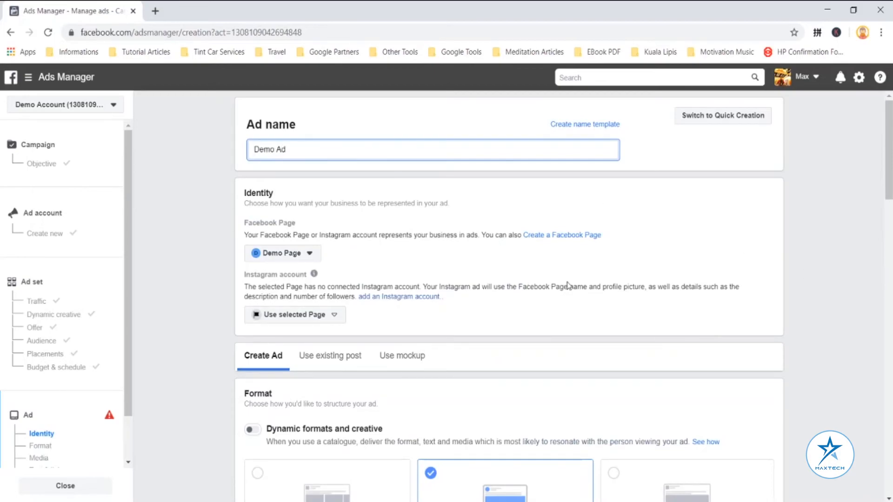
Step: Review the ad's Identity section, including the Facebook Page and Instagram account settings, and the format section below it
left_click(271, 199)
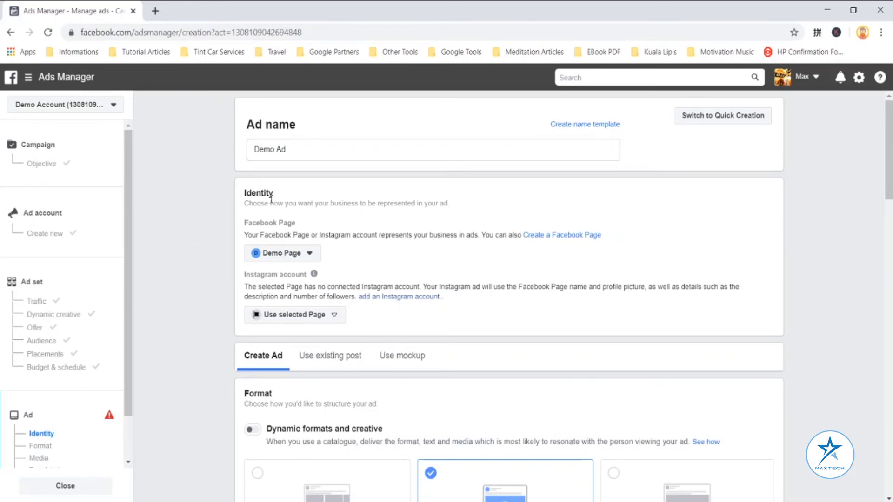
left_click_drag(245, 193, 269, 194)
left_click(284, 228)
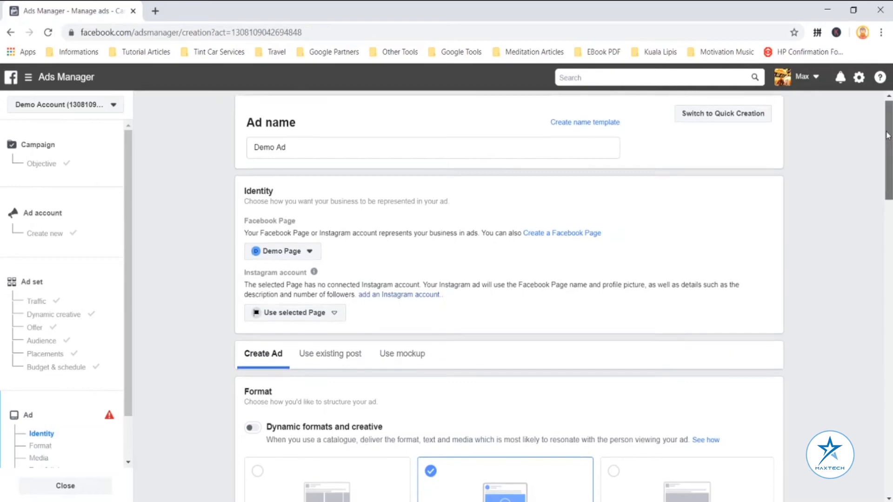
scroll(363, 224, "down", 1)
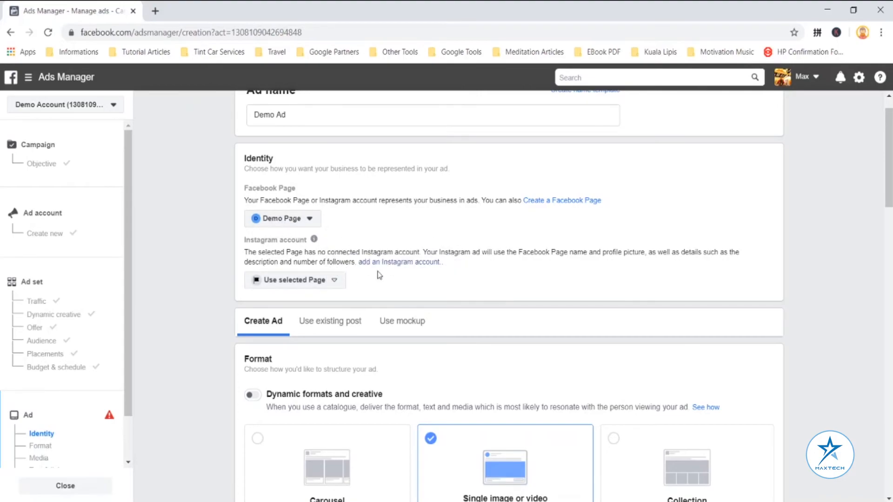
scroll(354, 336, "up", 1)
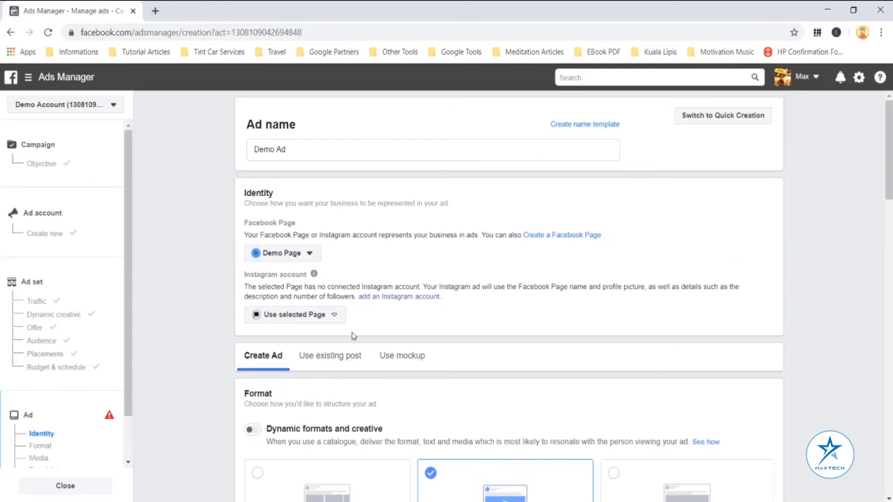
scroll(888, 172, "down", 3)
scroll(888, 173, "up", 3)
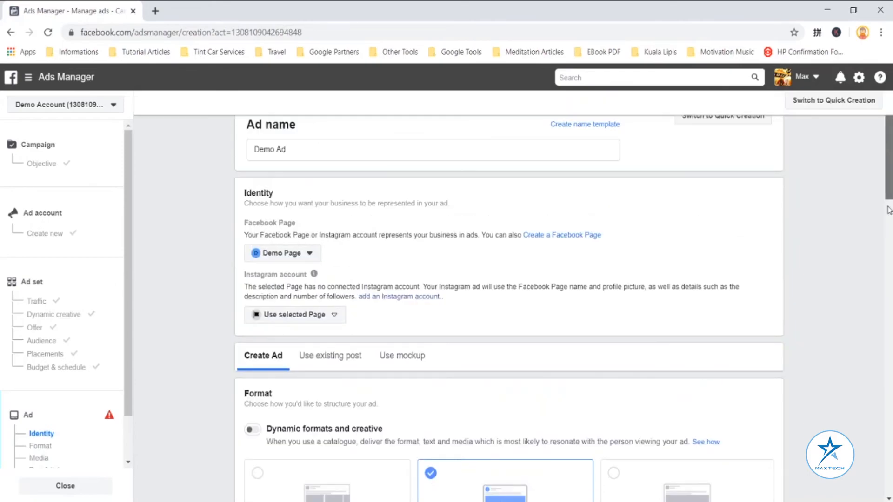
scroll(891, 179, "down", 3)
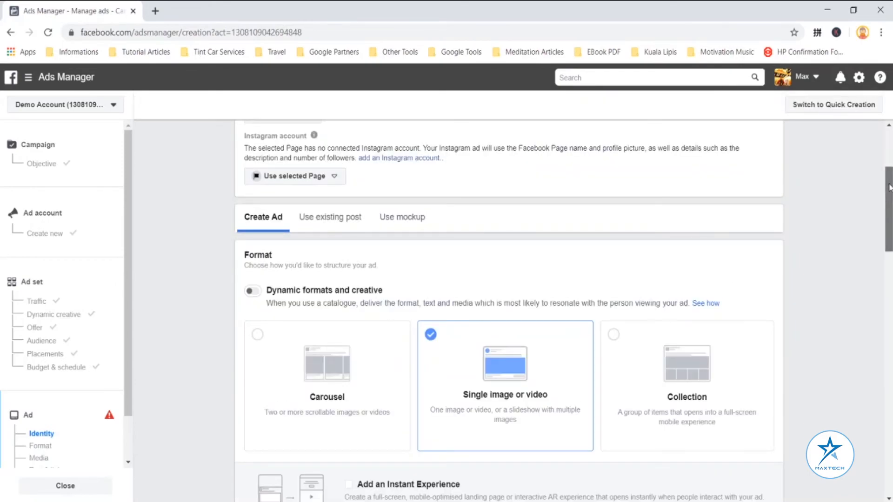
Step: Try out Dynamic formats and creative for the ad by switching it on and back off
left_click_drag(889, 188, 890, 205)
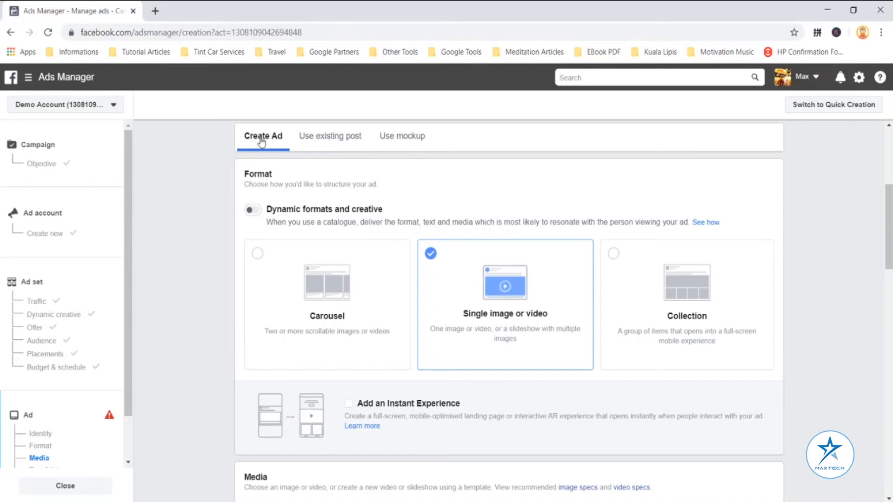
left_click(257, 213)
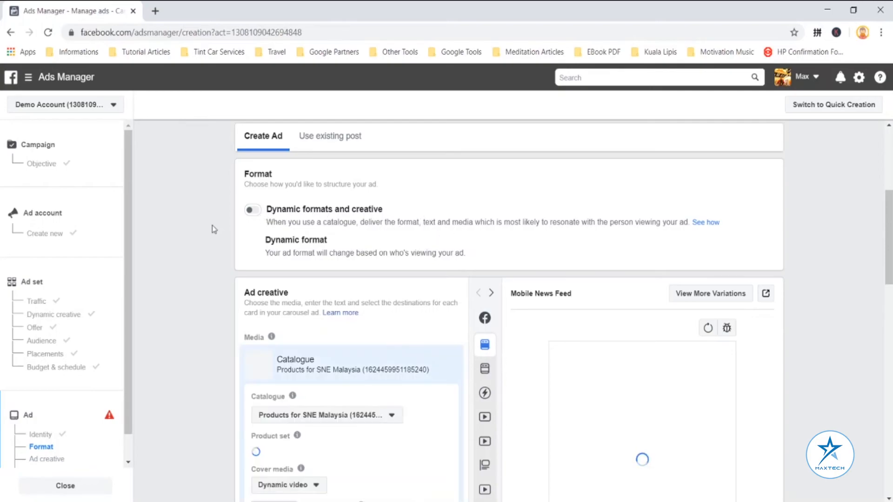
left_click(251, 213)
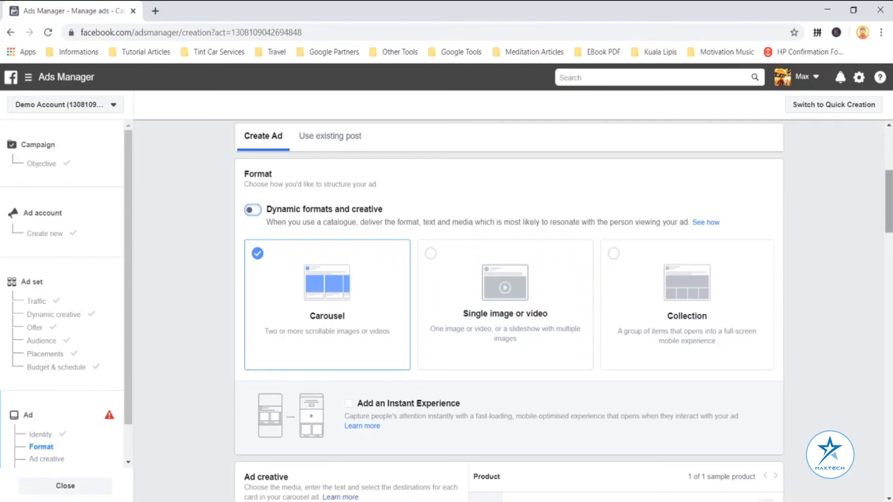
Step: Compare the Carousel, Single image or video and Collection ad formats, finishing with Single image or video selected
left_click_drag(889, 209, 885, 218)
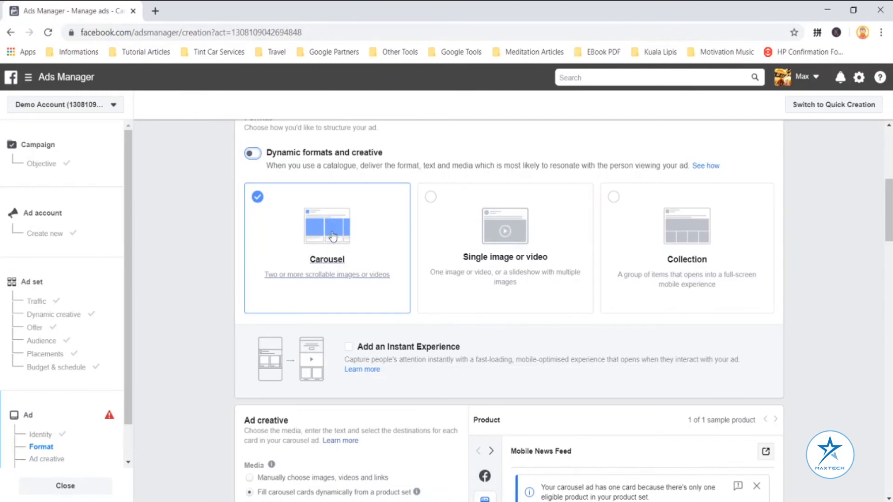
left_click(434, 201)
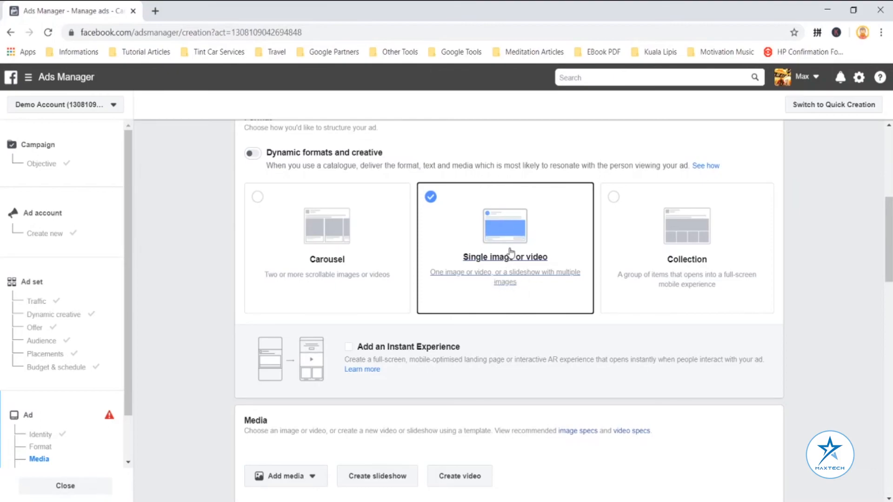
left_click(613, 201)
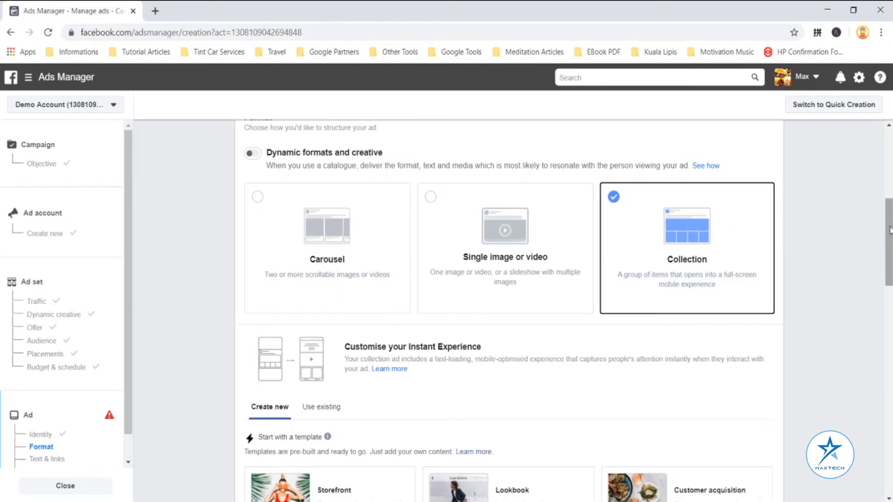
left_click_drag(889, 232, 889, 227)
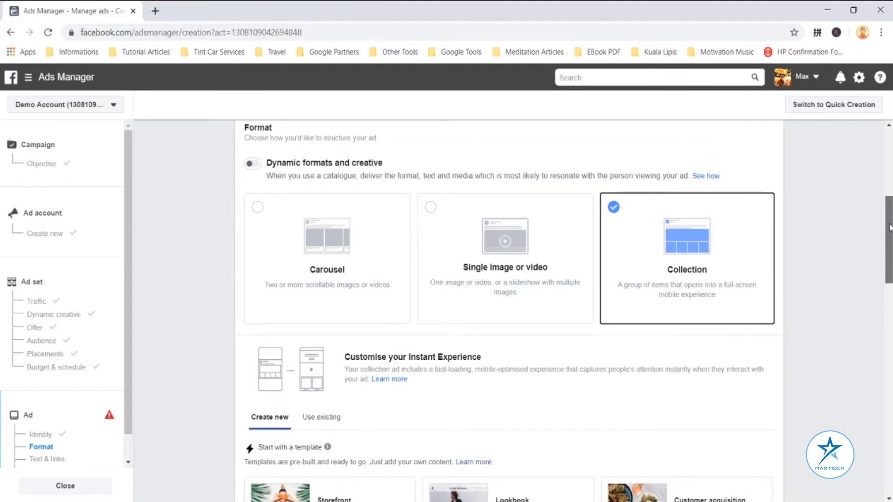
left_click_drag(889, 228, 889, 232)
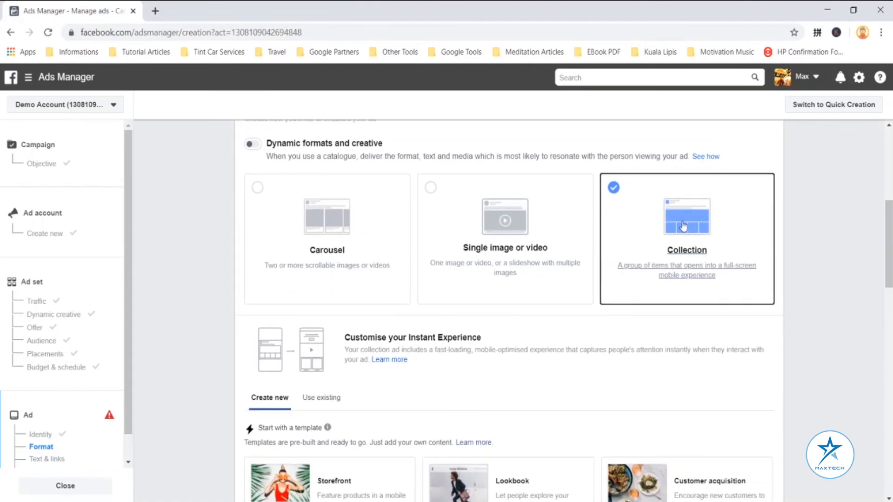
left_click(434, 193)
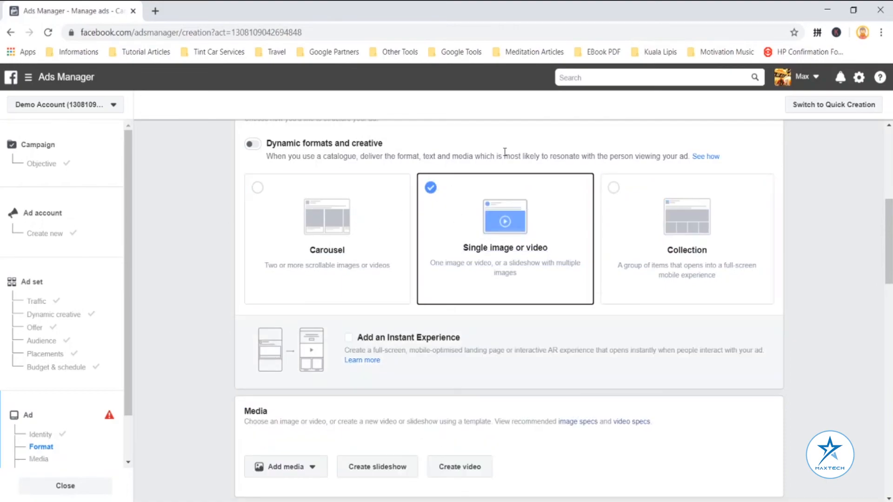
Step: Look over the ad creation methods and the Media section's choices for adding media, a slideshow or a video
left_click_drag(890, 250, 891, 231)
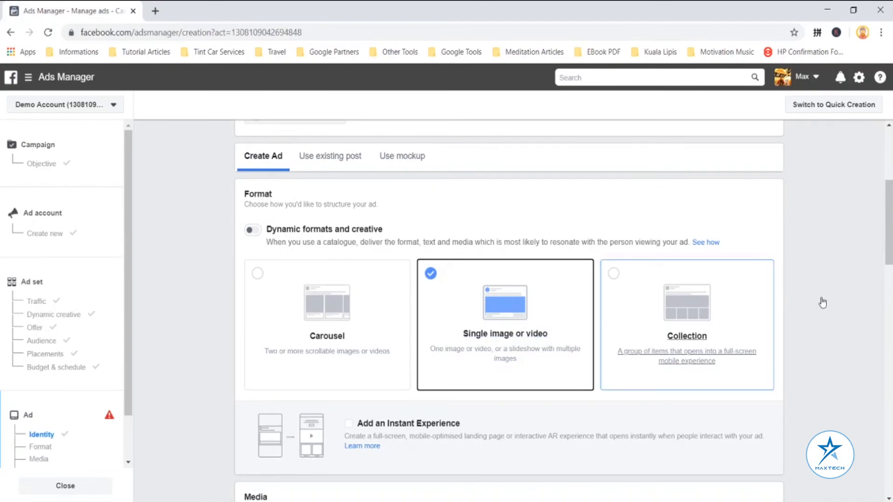
left_click_drag(890, 246, 889, 295)
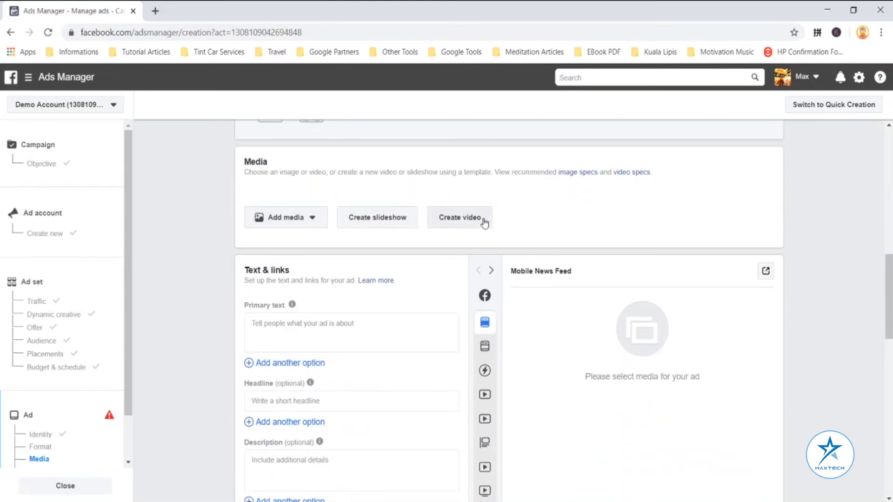
left_click_drag(890, 286, 890, 256)
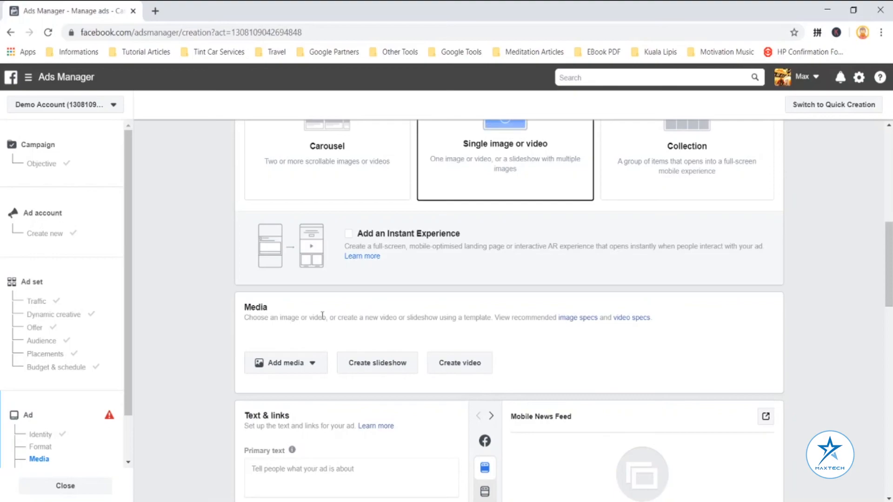
Step: Examine the Text & links fields from Primary text, Headline and Description to Destination and Website URL, leaving them empty
left_click_drag(889, 264, 888, 319)
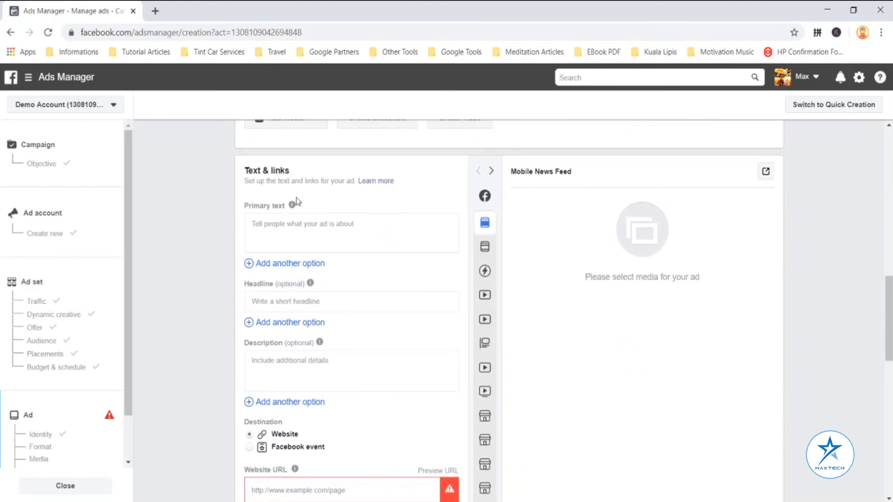
left_click(322, 228)
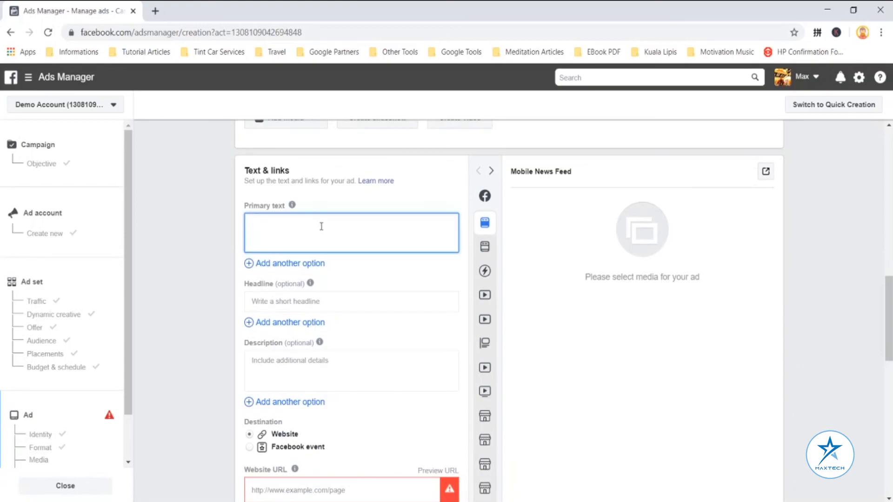
left_click(287, 221)
left_click(208, 287)
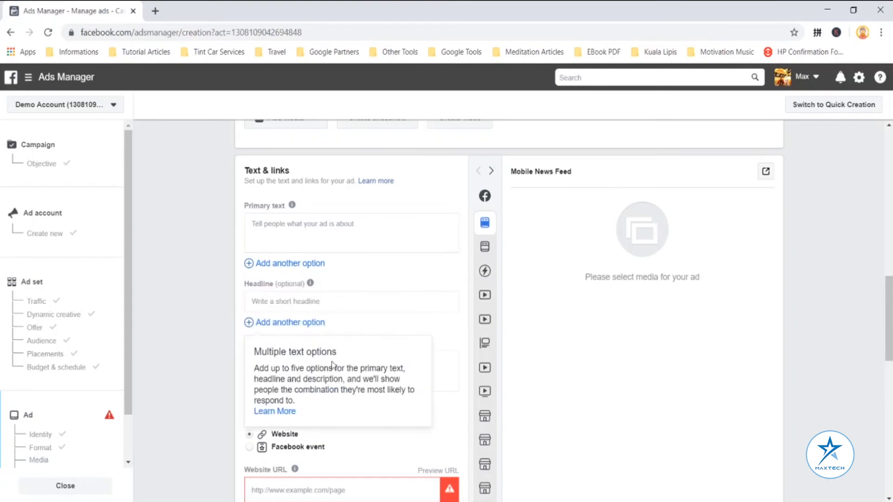
left_click(324, 363)
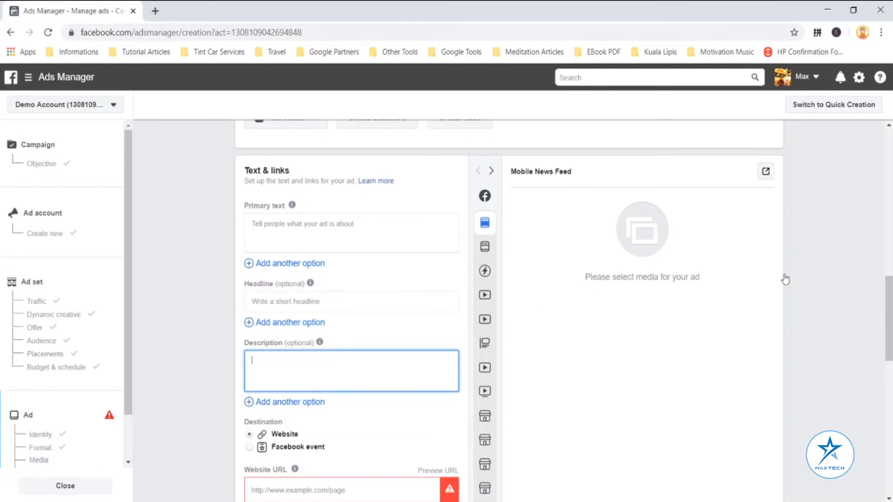
left_click_drag(889, 289, 889, 313)
left_click(862, 302)
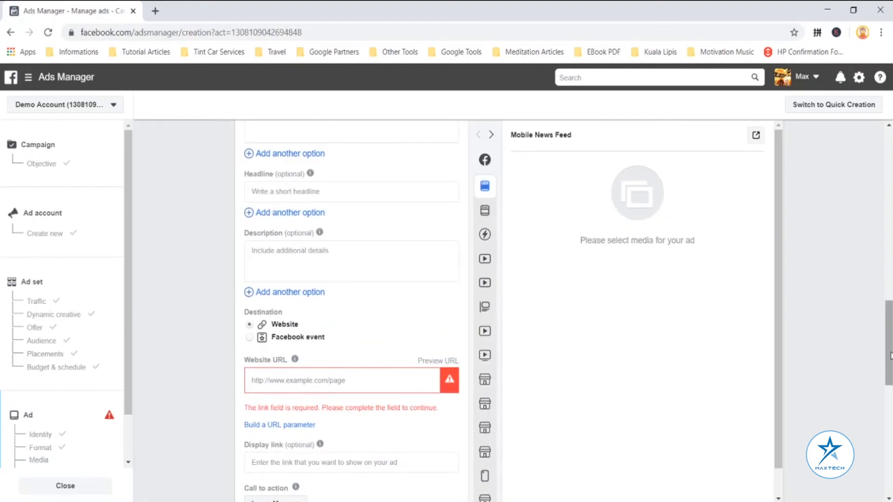
Step: Review the Website URL and Display link fields and the available Call to action options, keeping Learn More selected
left_click_drag(883, 373, 884, 393)
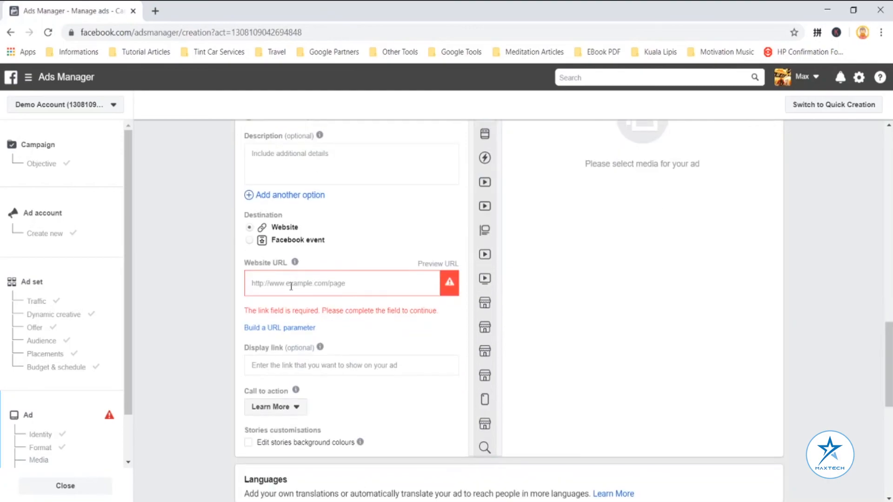
scroll(309, 338, "down", 2)
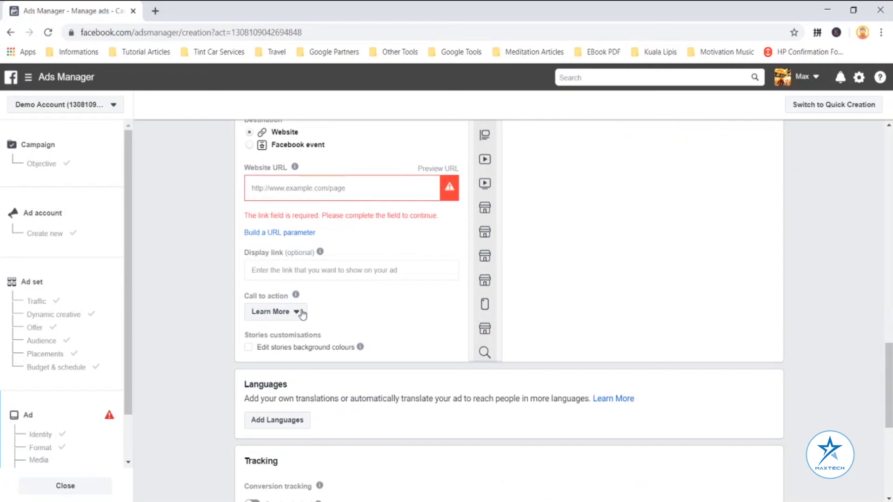
left_click(303, 315)
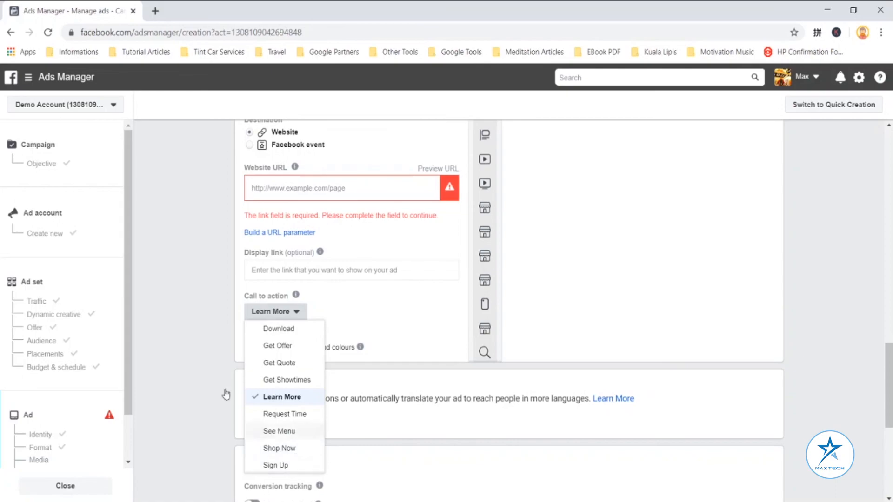
left_click(170, 324)
Step: Examine the Manage languages options for translating the ad and leave them without adding a language
scroll(888, 386, "down", 3)
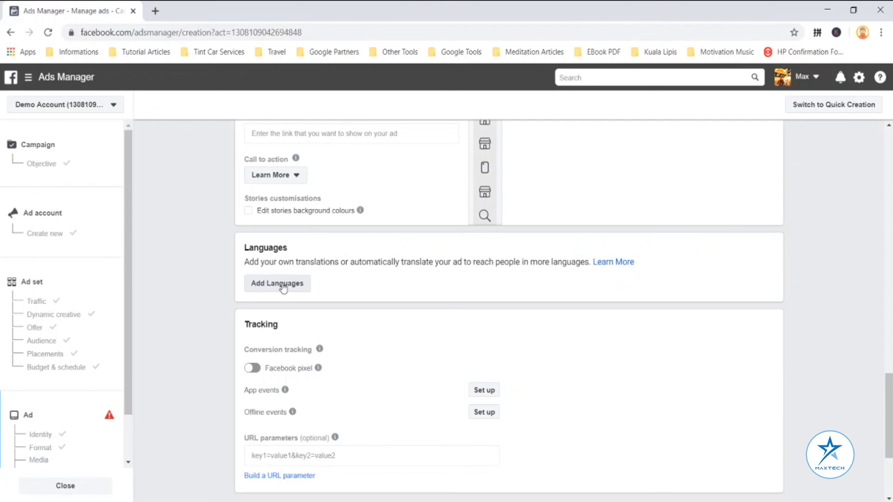
left_click(283, 284)
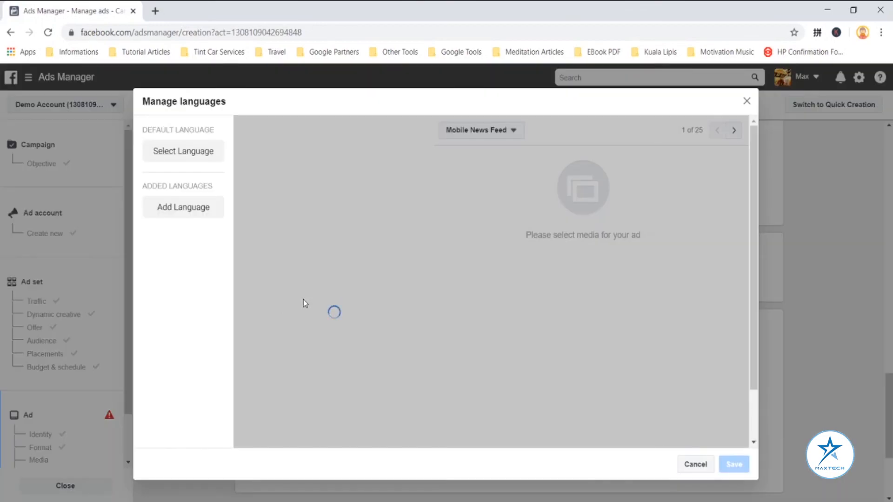
left_click(472, 301)
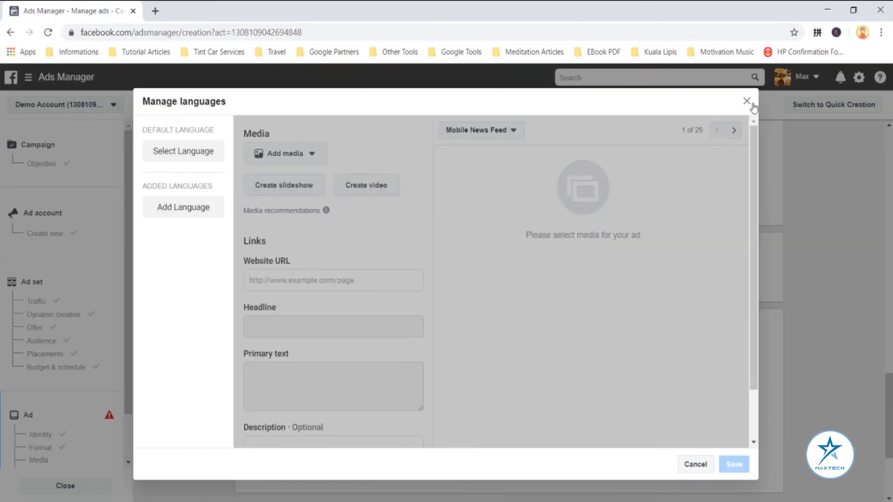
left_click(695, 464)
Step: Try out Facebook pixel conversion tracking for the ad, leaving it switched off, and look over the final Review and Confirm options
left_click_drag(883, 392, 883, 416)
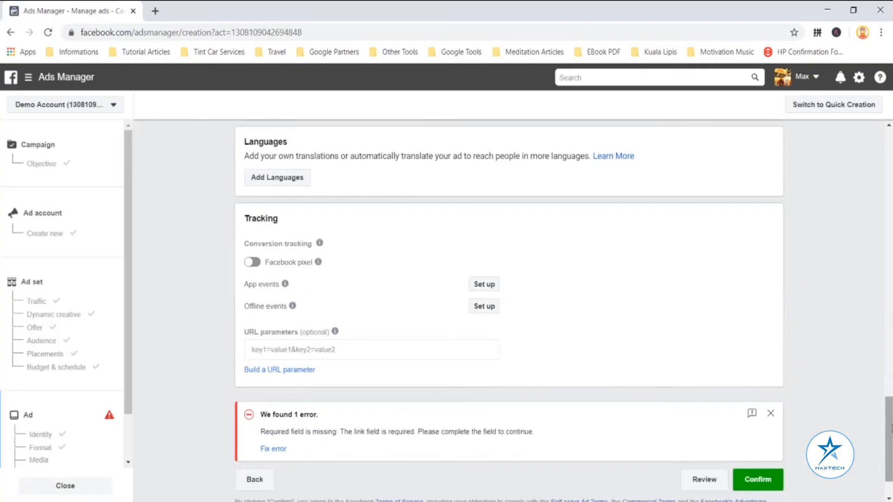
left_click(253, 263)
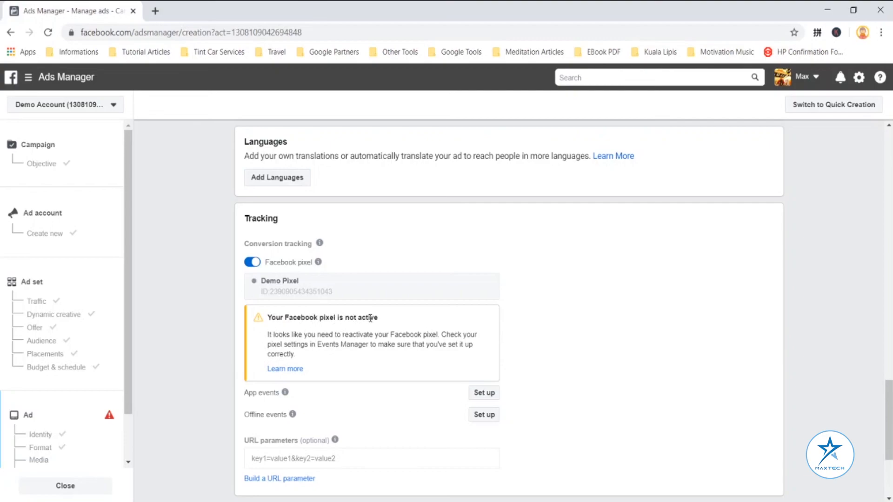
left_click(252, 262)
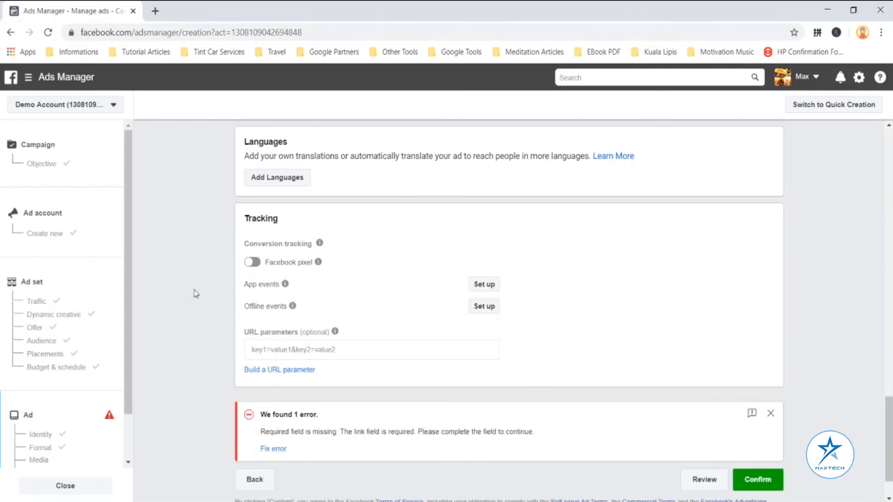
left_click(253, 262)
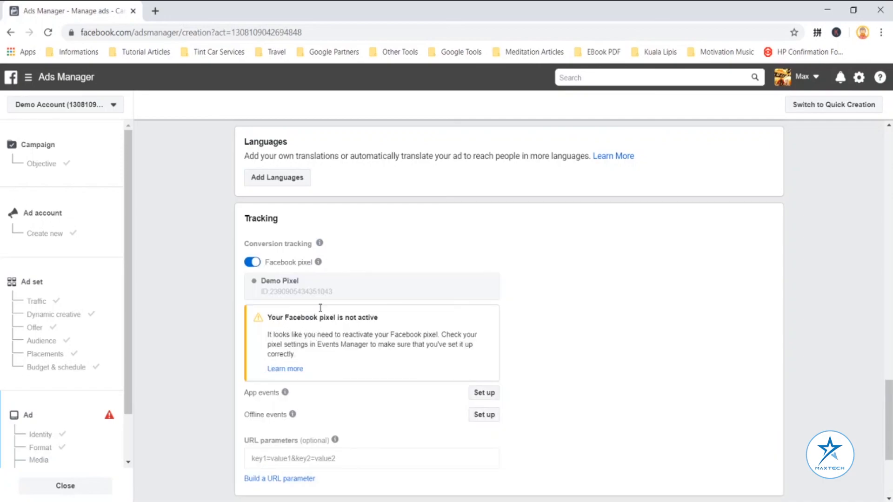
left_click(251, 263)
left_click(251, 263)
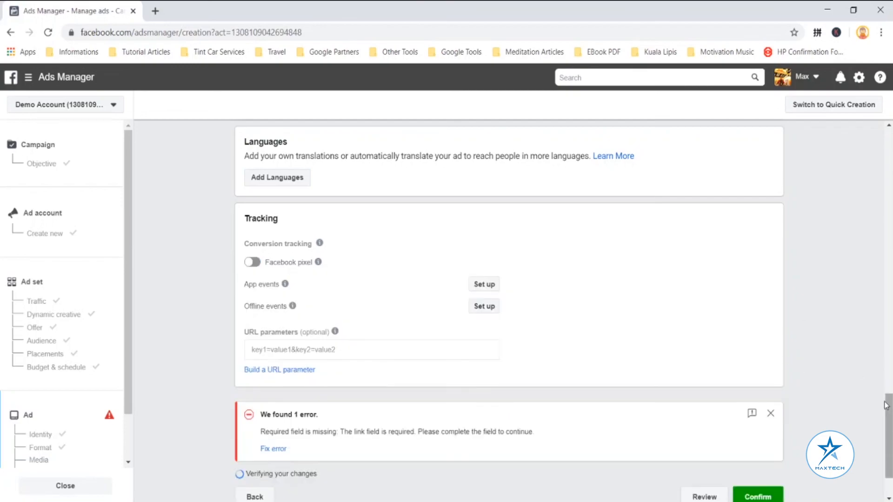
left_click_drag(890, 438, 892, 457)
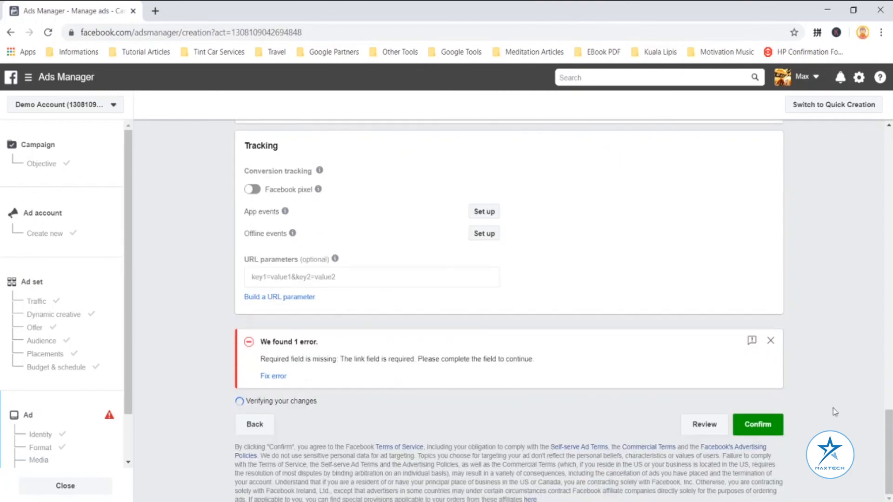